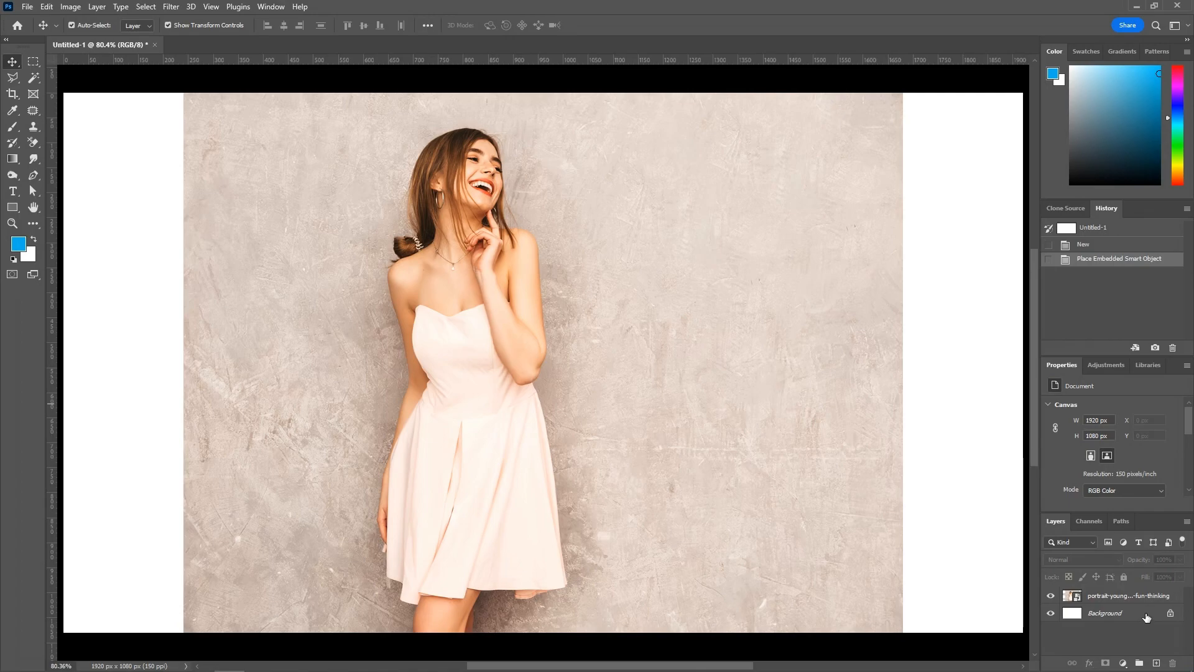
# - Add a solid colour fill layer and place it beneath the portrait photo layer
pyautogui.click(1123, 663)
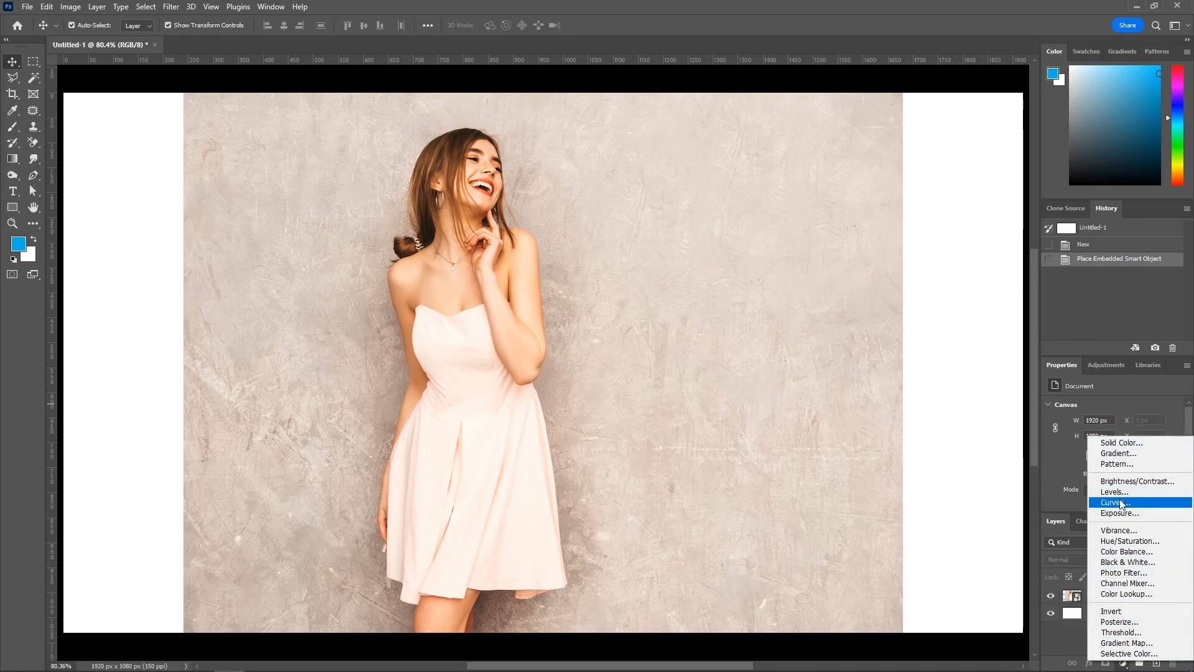
pyautogui.click(1121, 442)
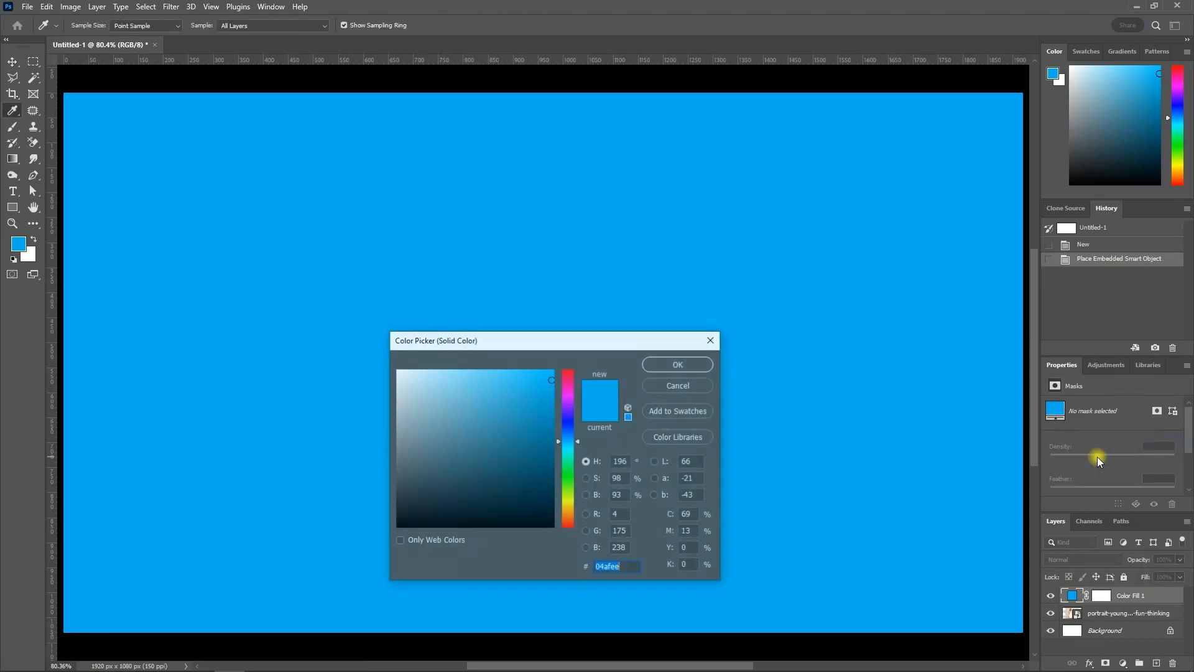
pyautogui.click(670, 363)
pyautogui.moveTo(1136, 597); pyautogui.dragTo(1142, 620)
# - Change the fill layer's colour to e7d9d0, sampled from the wall in the photo
pyautogui.doubleClick(1072, 613)
pyautogui.click(716, 198)
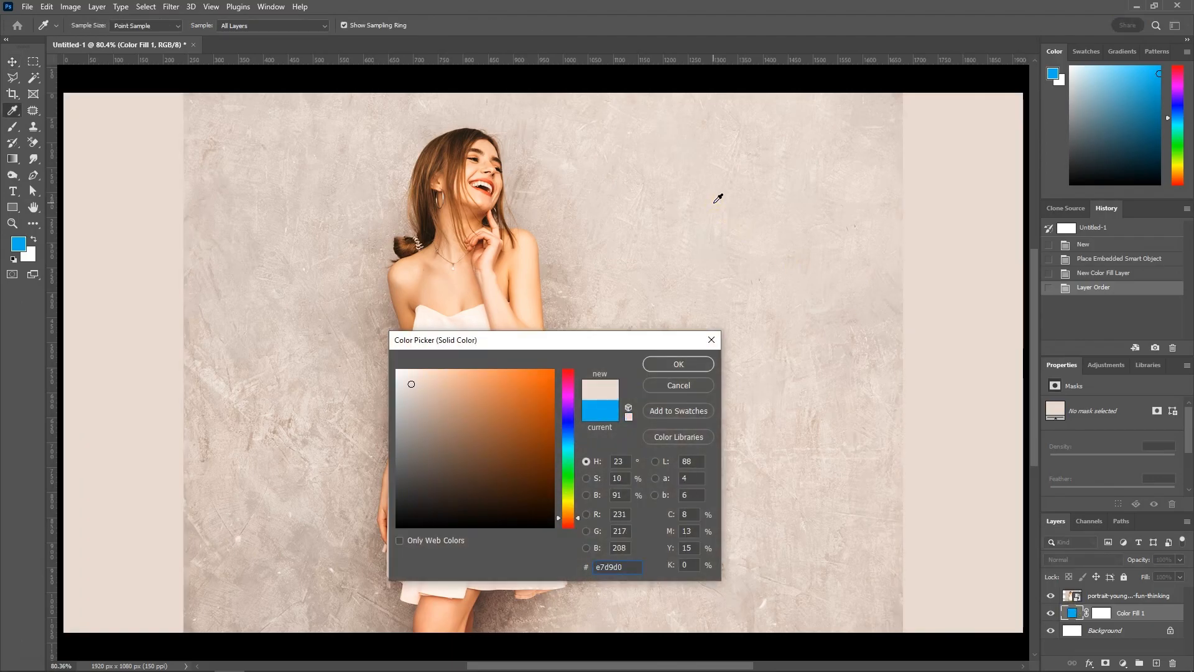
pyautogui.click(664, 365)
pyautogui.press('v')
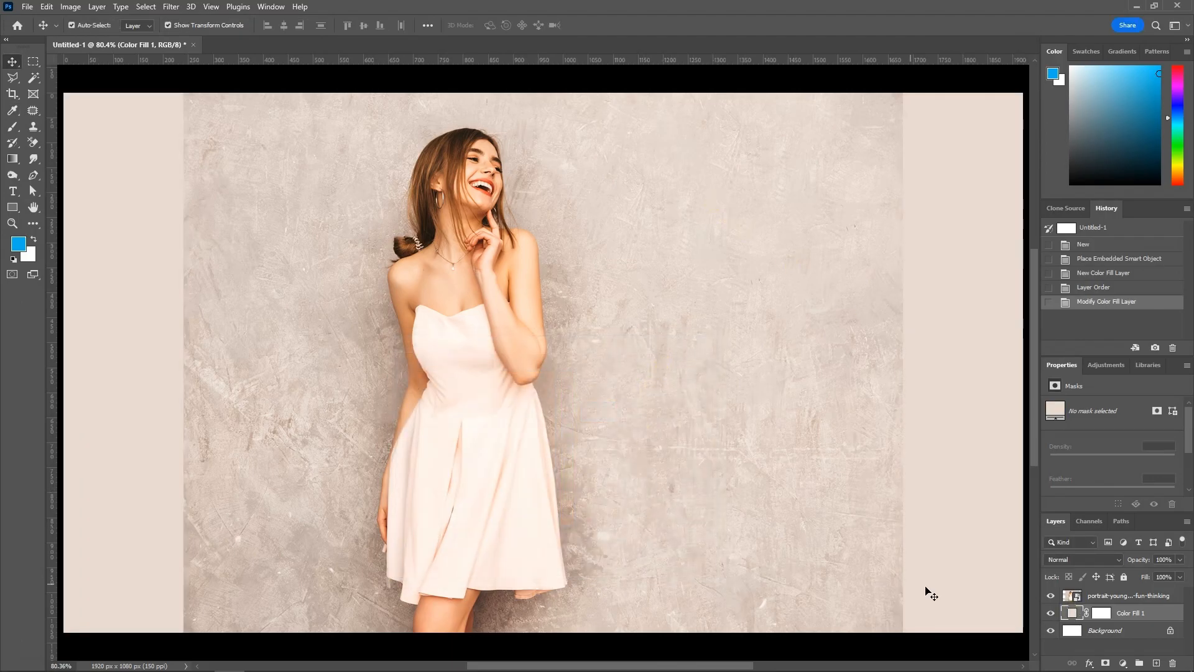
# - Hide the portrait photo layer and add a text layer with the letter P in Abril Fatface
pyautogui.click(1051, 595)
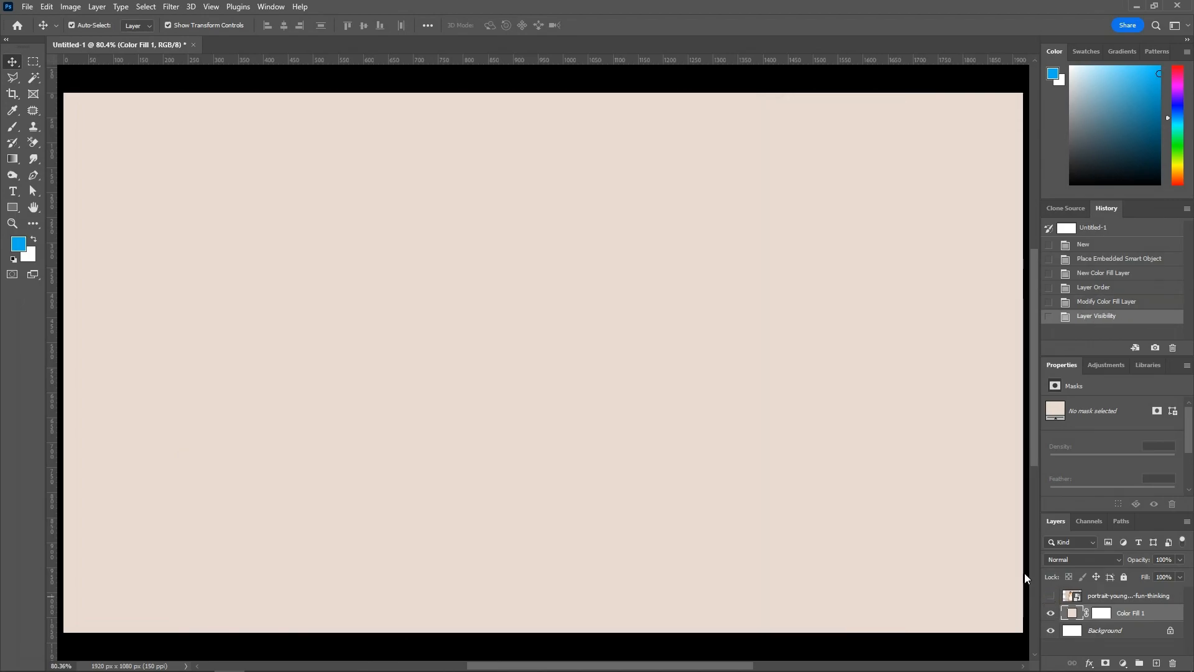
pyautogui.click(13, 191)
pyautogui.click(443, 359)
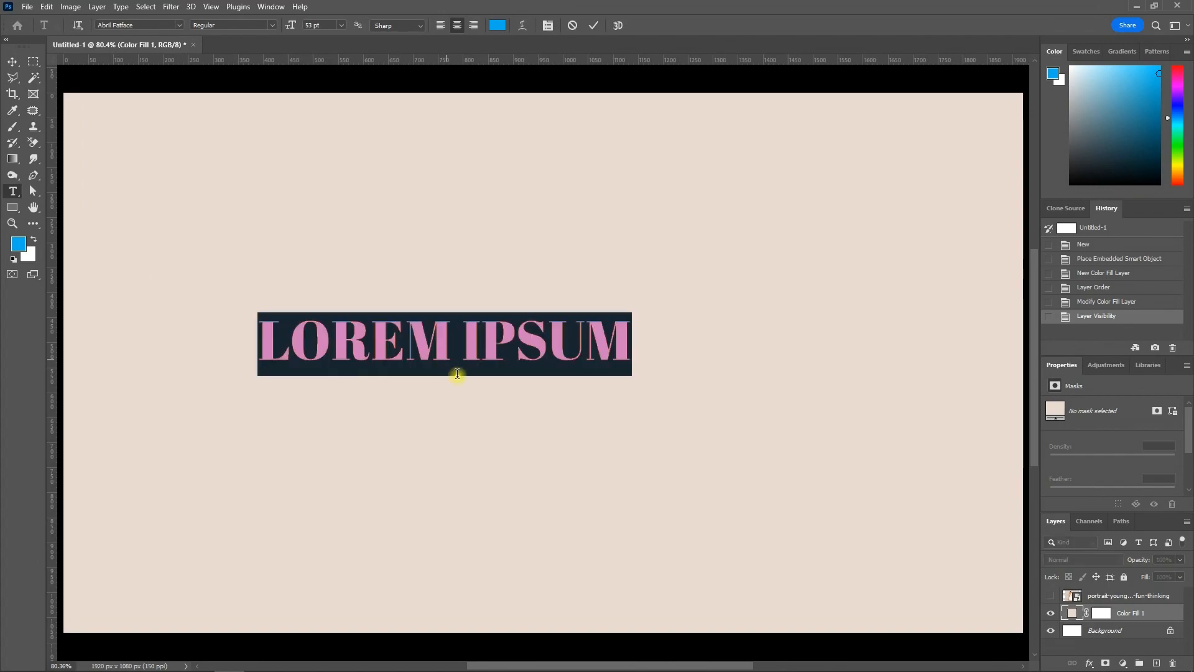
pyautogui.write('P')
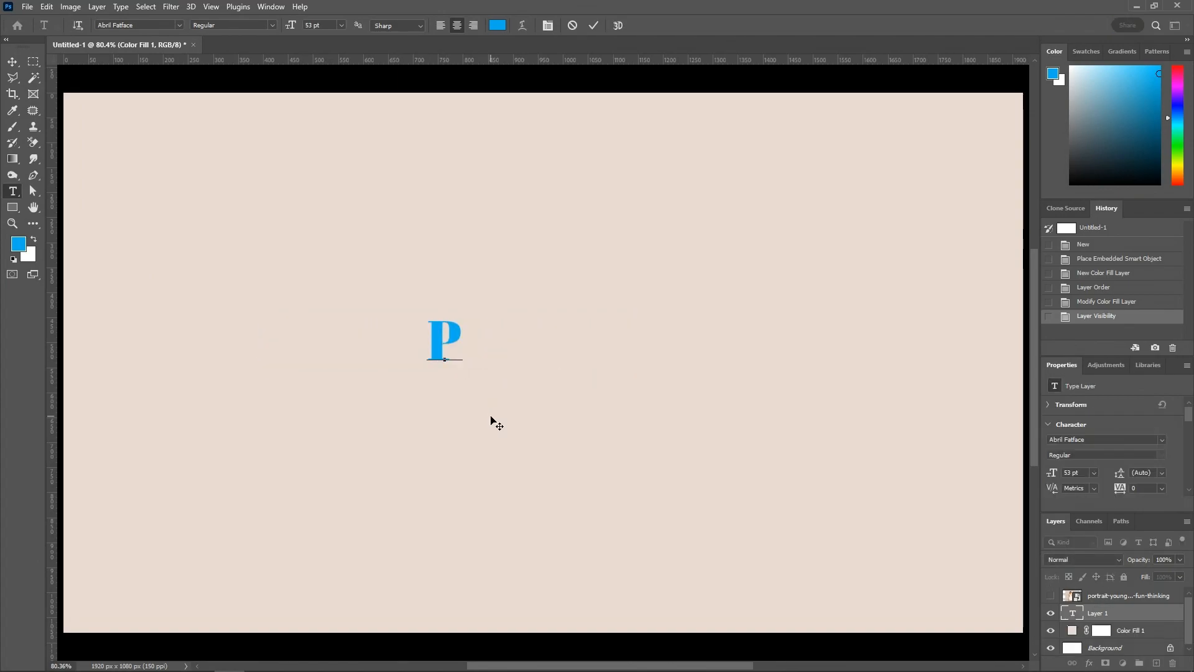
pyautogui.click(13, 62)
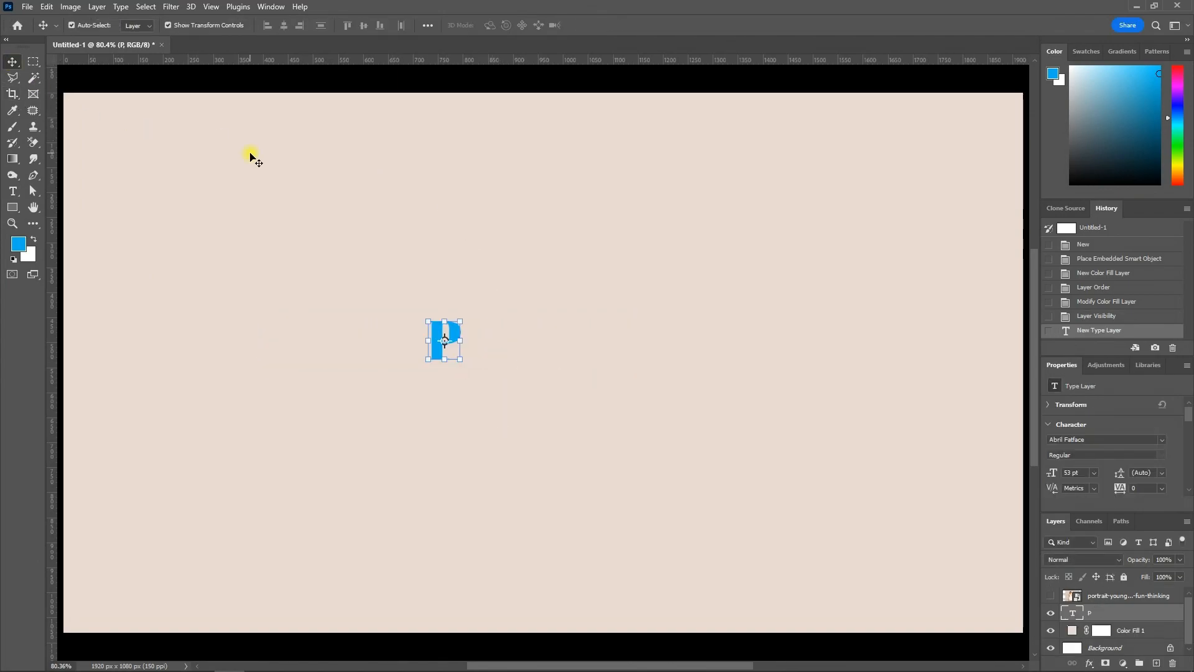
# - Enlarge the letter P proportionally to about 428 pt
pyautogui.click(460, 341)
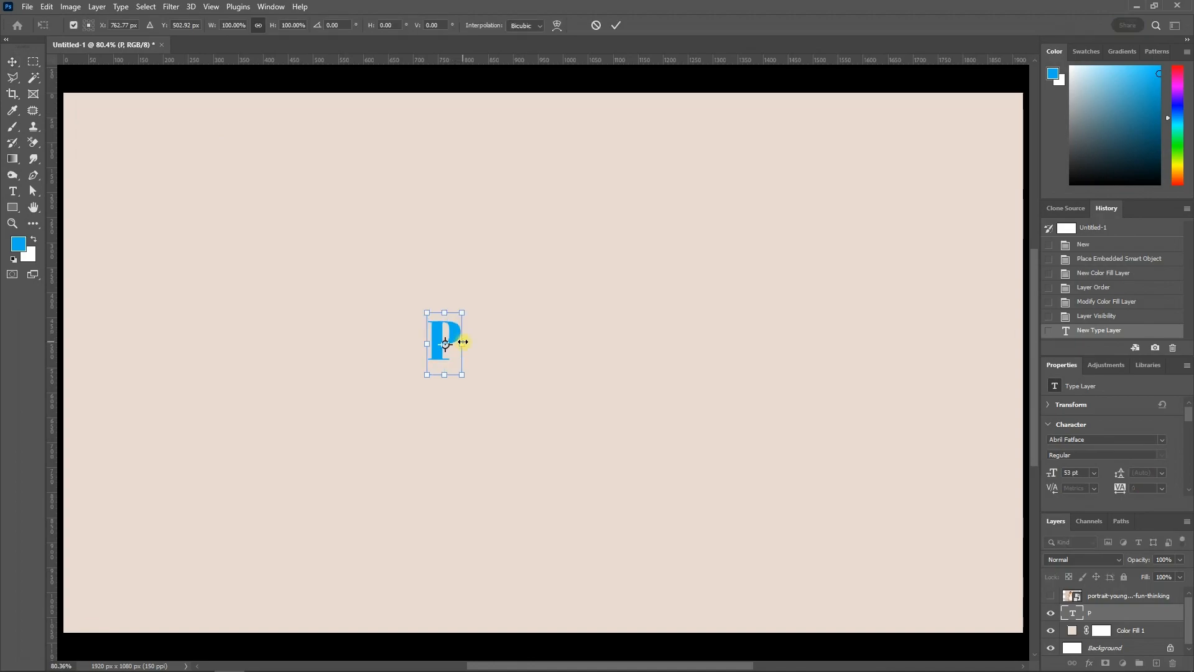
pyautogui.moveTo(462, 343); pyautogui.dragTo(587, 351)
pyautogui.click(617, 25)
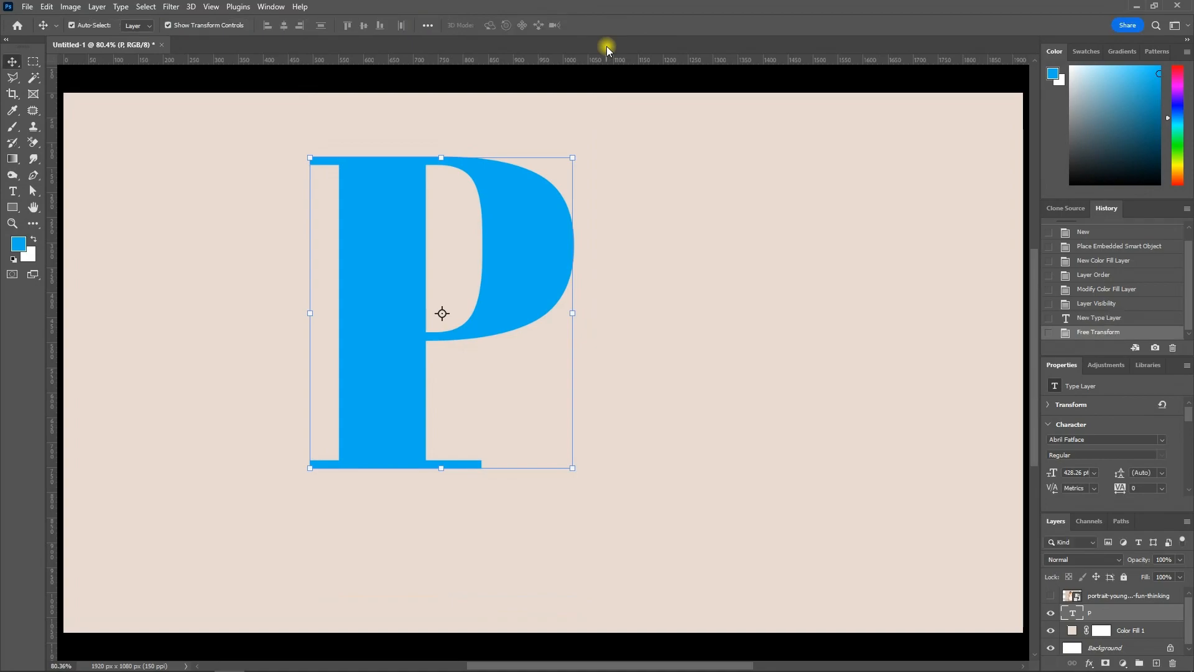
# - Centre the letter P horizontally and vertically on the canvas, and clear the selection
pyautogui.hotkey('ctrl', 'a')
pyautogui.click(284, 25)
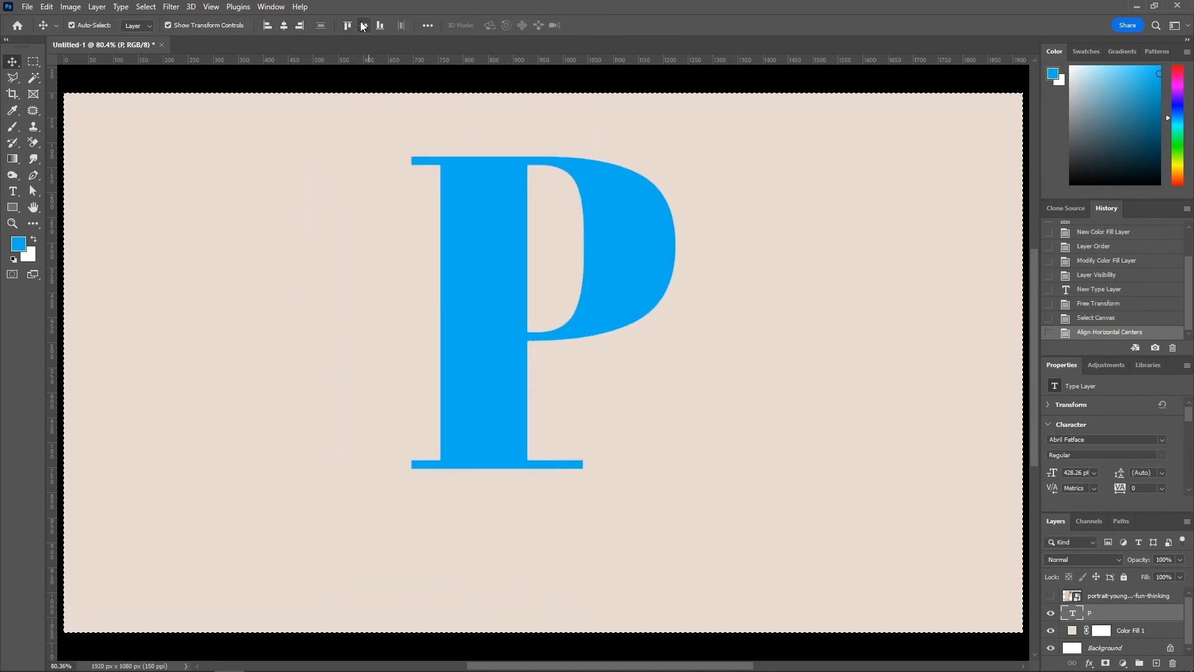
pyautogui.click(364, 25)
pyautogui.hotkey('ctrl', 'd')
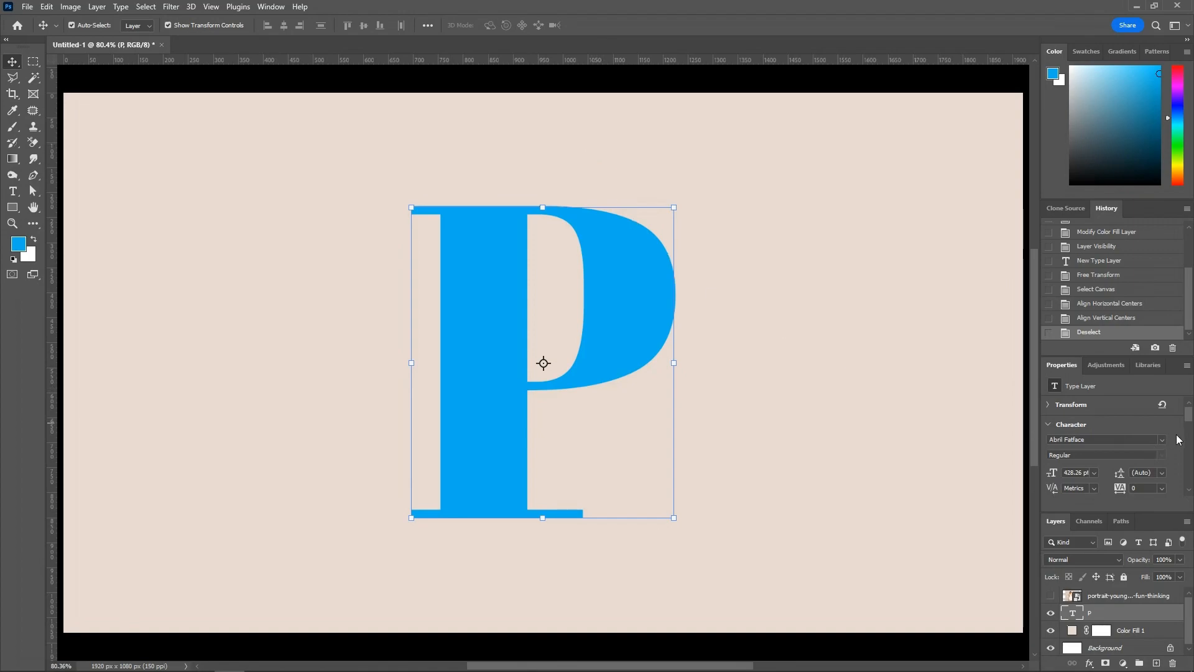
# - Set the letter P's text colour to black (000000)
pyautogui.scroll(-2, 1176, 439)
pyautogui.click(1128, 462)
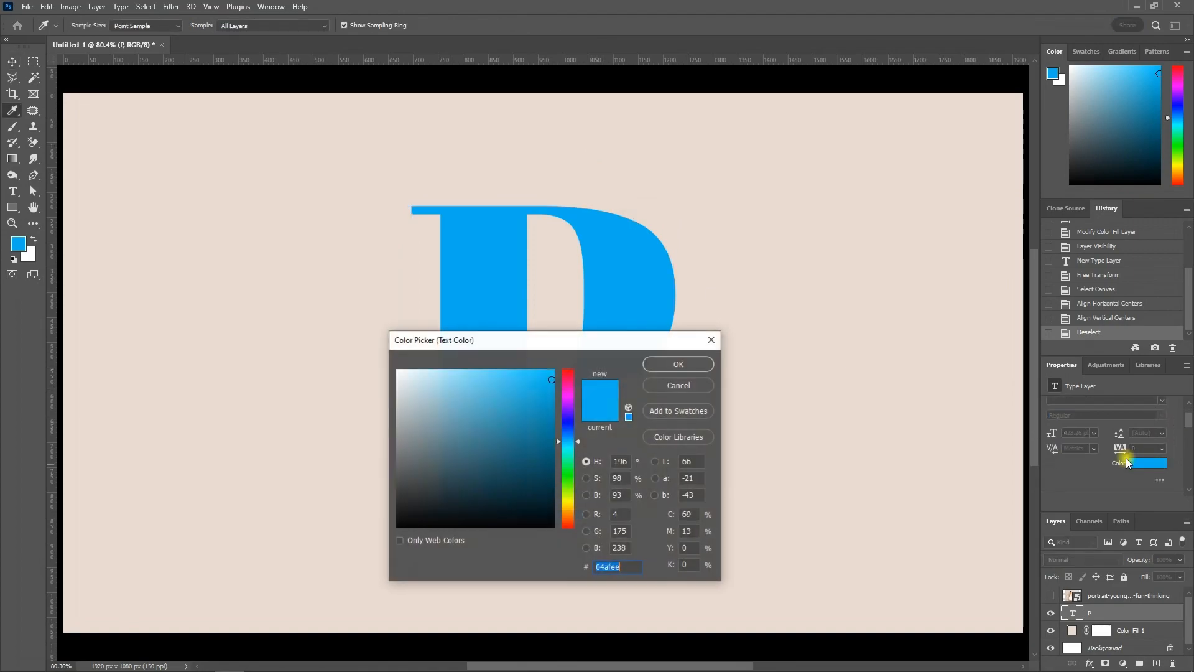
pyautogui.moveTo(528, 507); pyautogui.dragTo(553, 527)
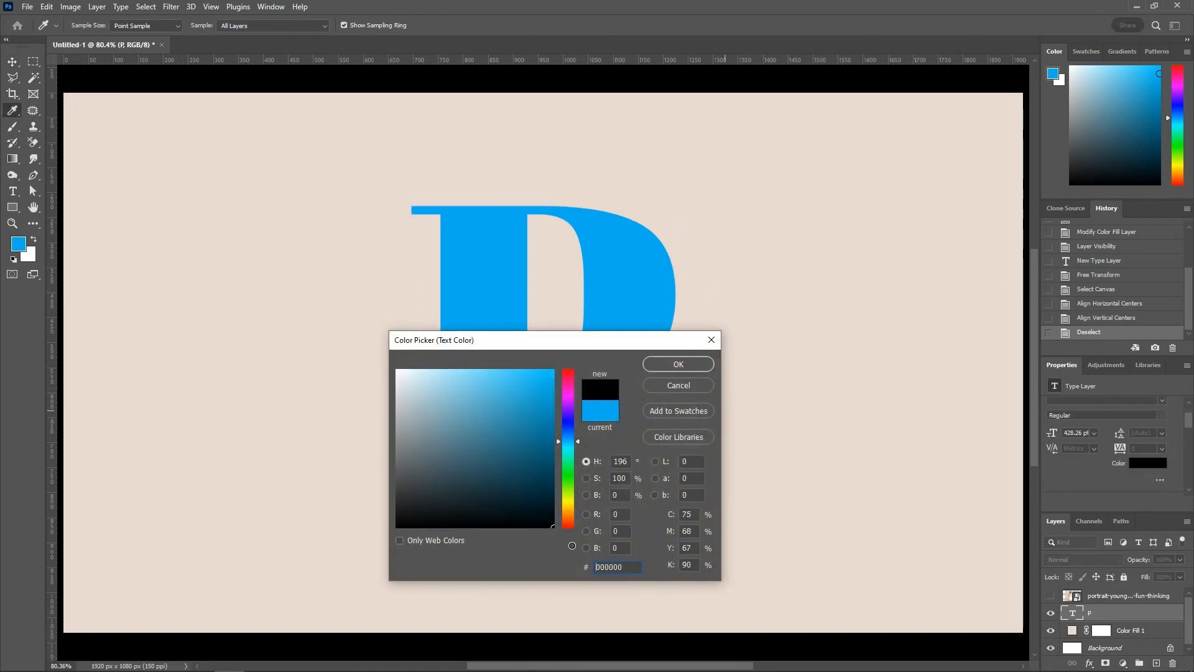
pyautogui.click(669, 365)
pyautogui.press('v')
pyautogui.click(757, 286)
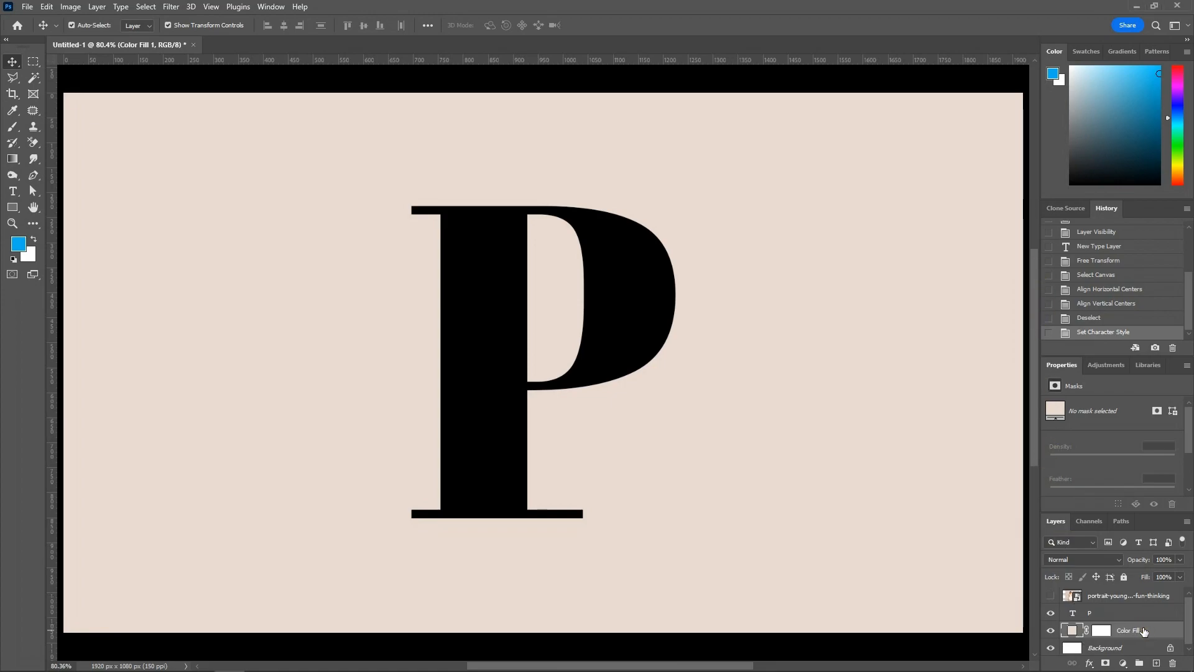
# - Duplicate the P text layer and set the copy's fill to 0%
pyautogui.click(1112, 615)
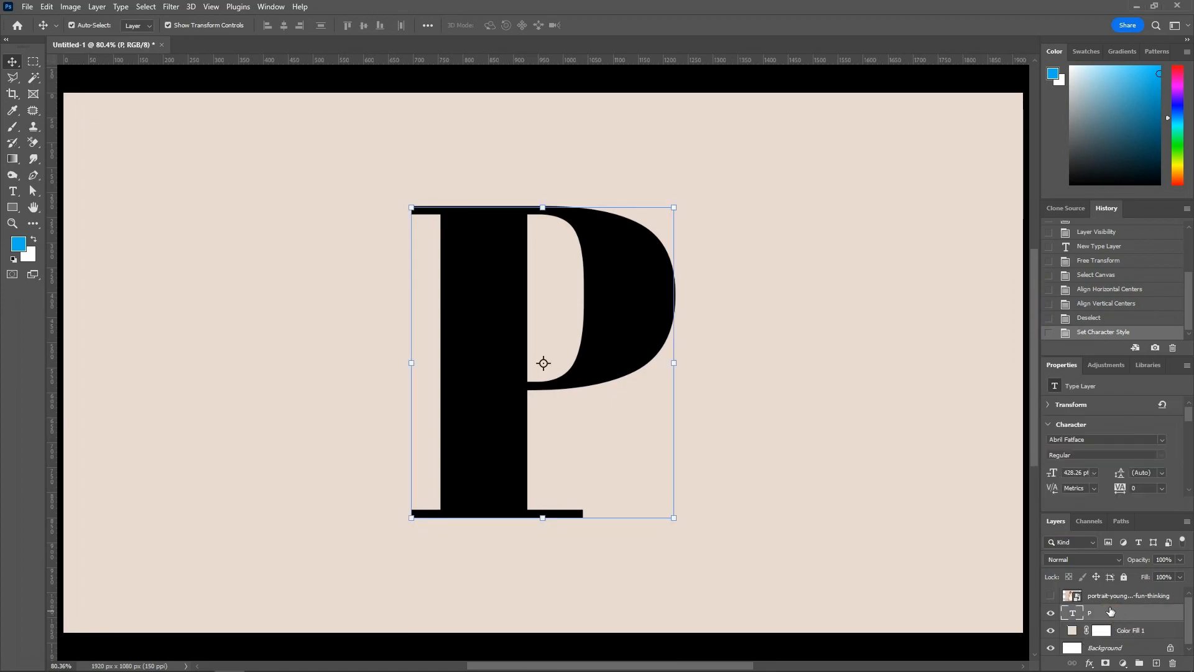
pyautogui.hotkey('ctrl', 'j')
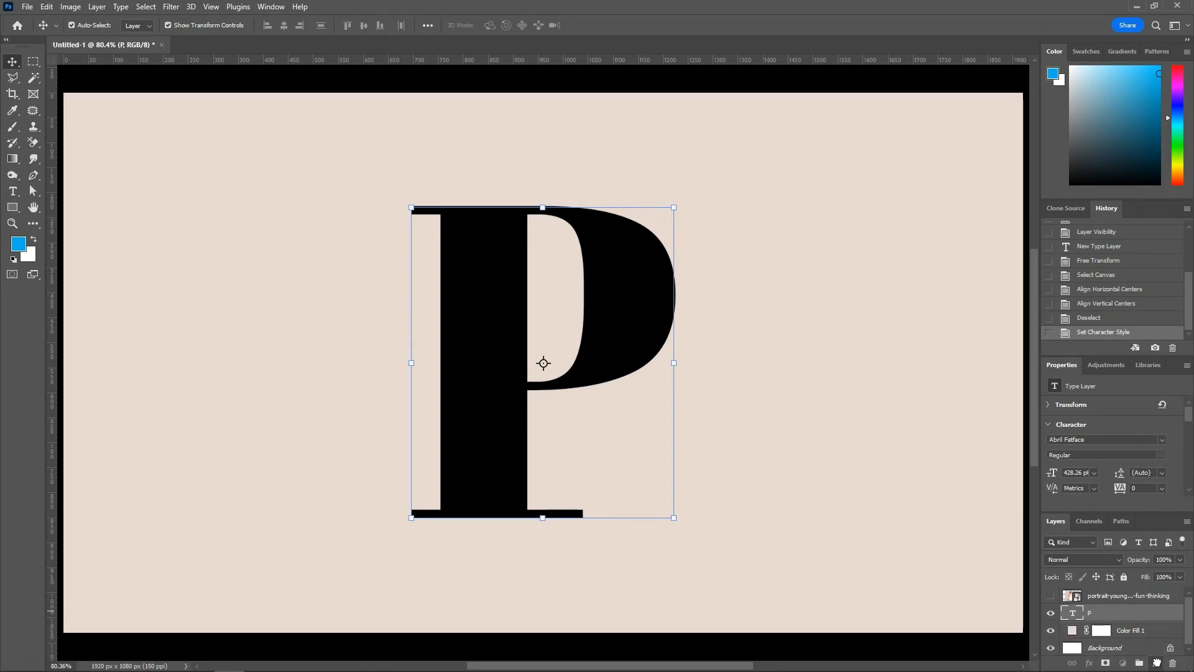
pyautogui.moveTo(1143, 577); pyautogui.dragTo(893, 575)
# - Add a 5 px white outside stroke to the P copy layer
pyautogui.doubleClick(1137, 613)
pyautogui.moveTo(491, 261); pyautogui.dragTo(930, 319)
pyautogui.click(715, 430)
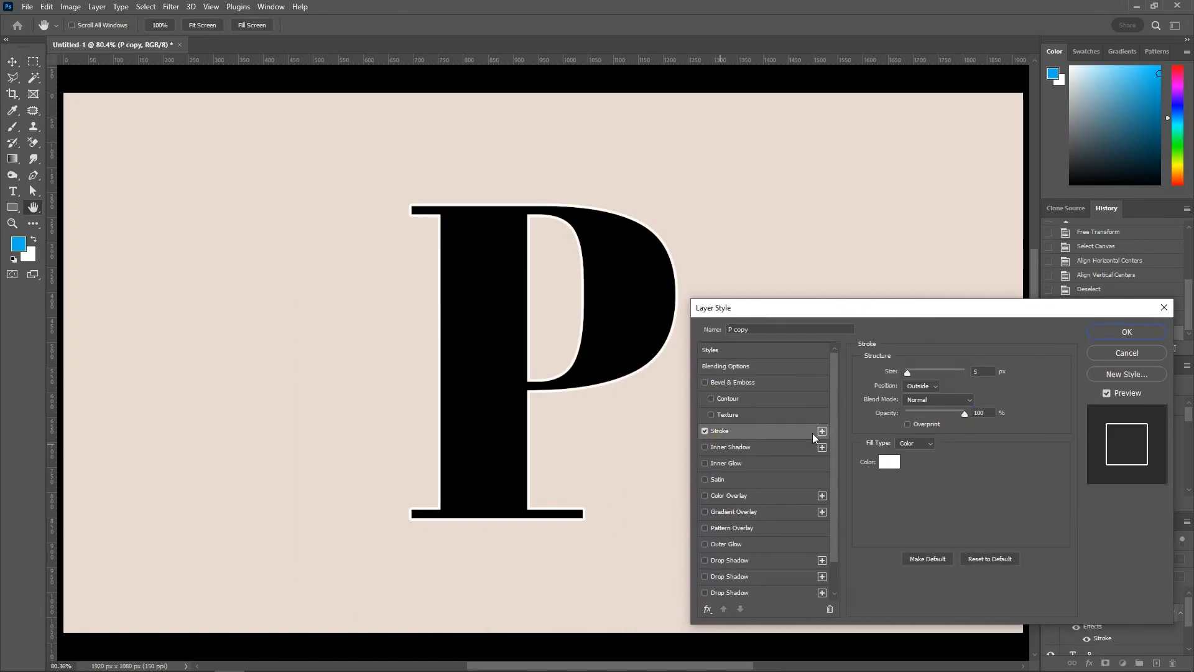
pyautogui.click(1106, 332)
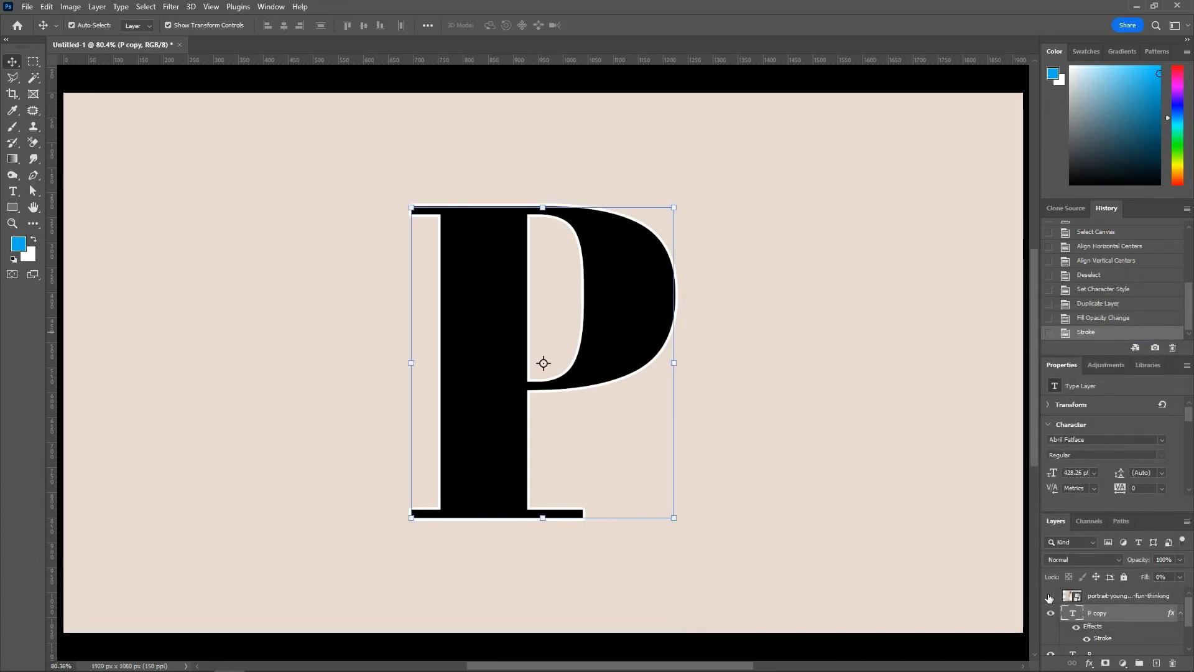
# - Show the portrait photo layer and lower its opacity to 59%
pyautogui.click(1050, 597)
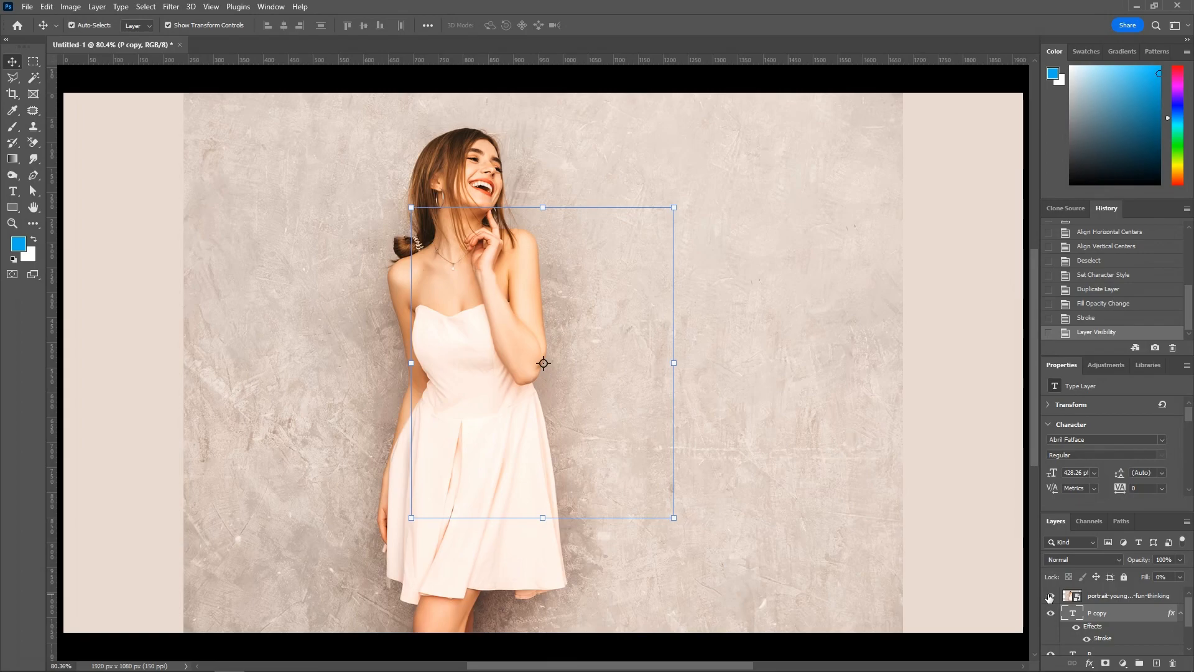
pyautogui.click(973, 514)
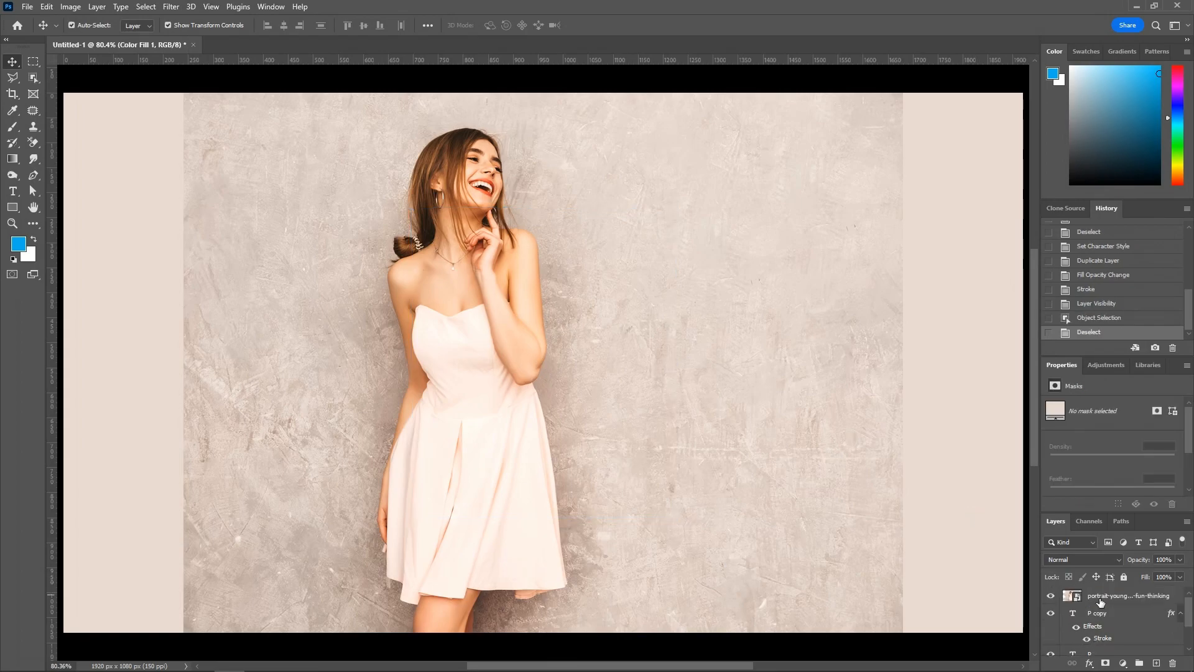
pyautogui.click(1099, 602)
pyautogui.moveTo(1141, 563); pyautogui.dragTo(1120, 558)
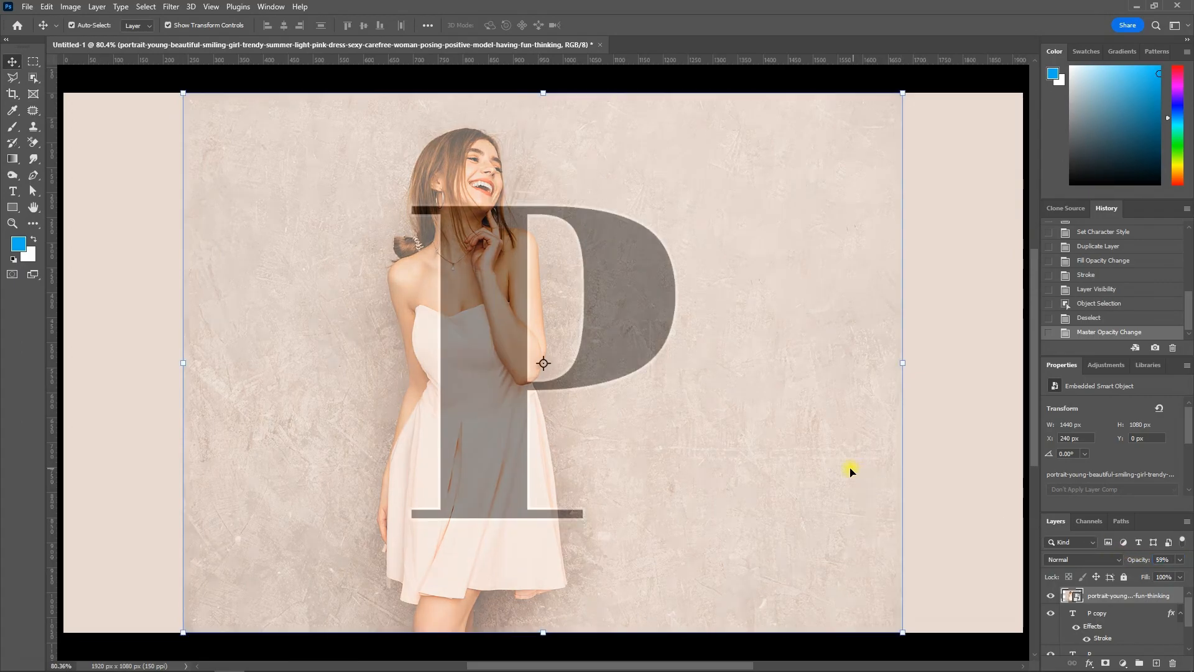
# - Scale the photo down about its centre to about 1168 × 876 px over the letter, and restore its opacity to 100%
pyautogui.moveTo(545, 97); pyautogui.dragTo(547, 180)
pyautogui.press('Right')
pyautogui.press('Right')
pyautogui.press('Right')
pyautogui.press('Right')
pyautogui.press('Right')
pyautogui.press('Right')
pyautogui.press('Right')
pyautogui.press('Right')
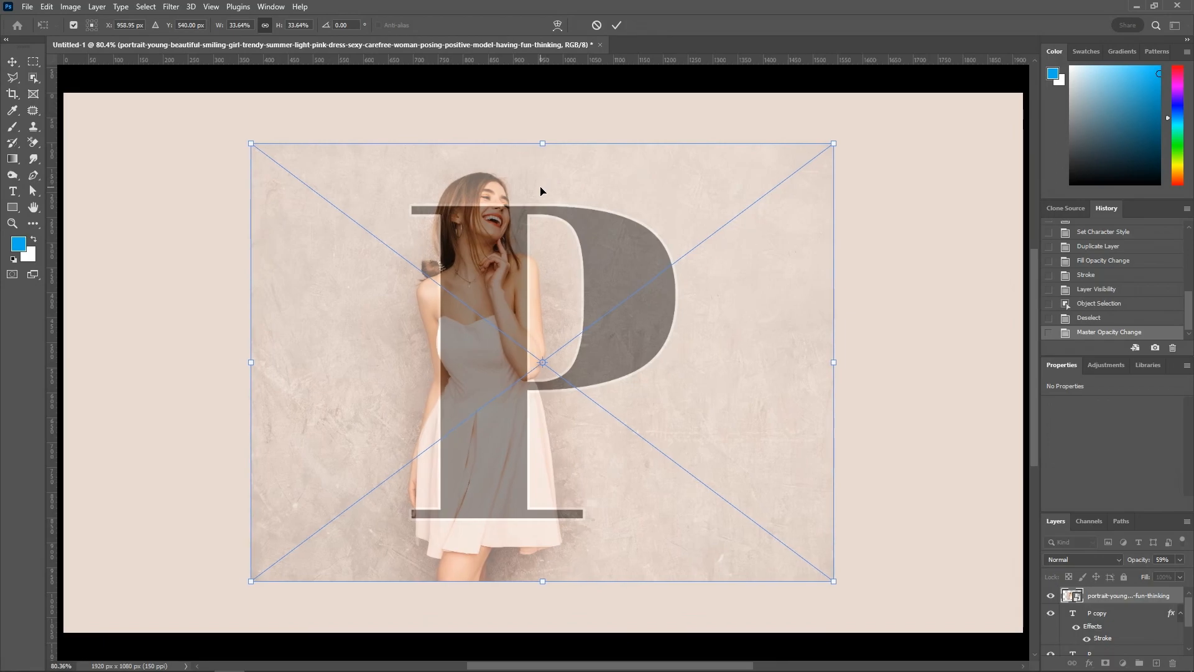
pyautogui.click(616, 25)
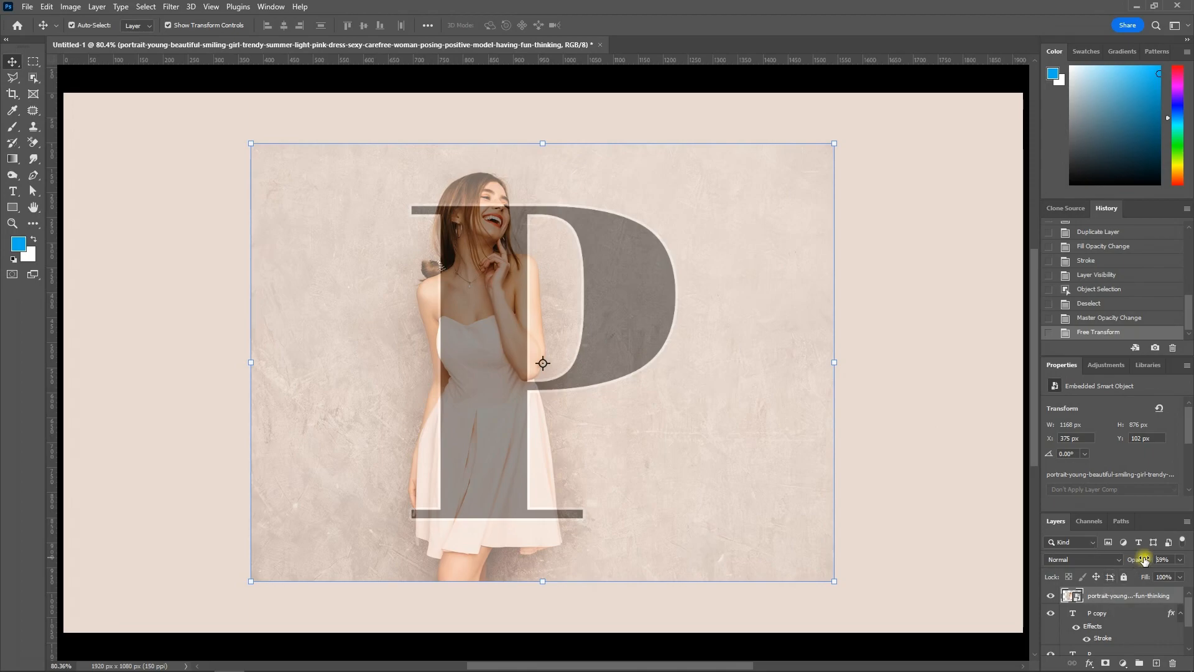
pyautogui.moveTo(1141, 557); pyautogui.dragTo(1175, 568)
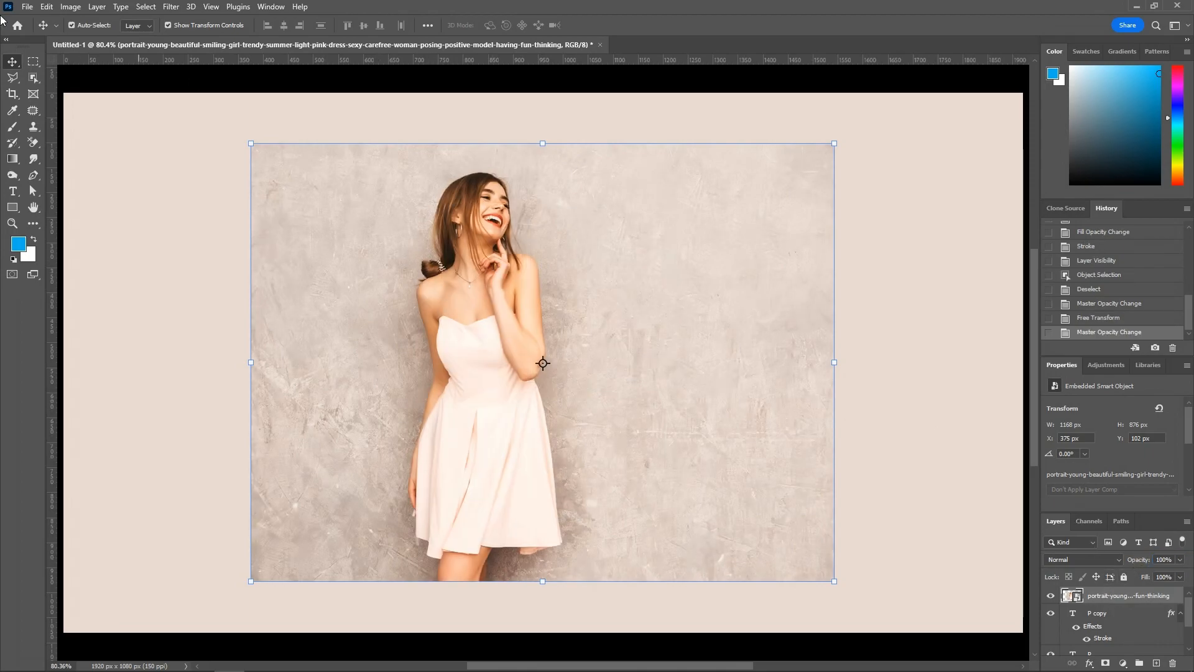
# - Select the woman with Object Selection, duplicate the photo layer and mask the copy to that selection
pyautogui.click(33, 77)
pyautogui.moveTo(354, 149); pyautogui.dragTo(598, 603)
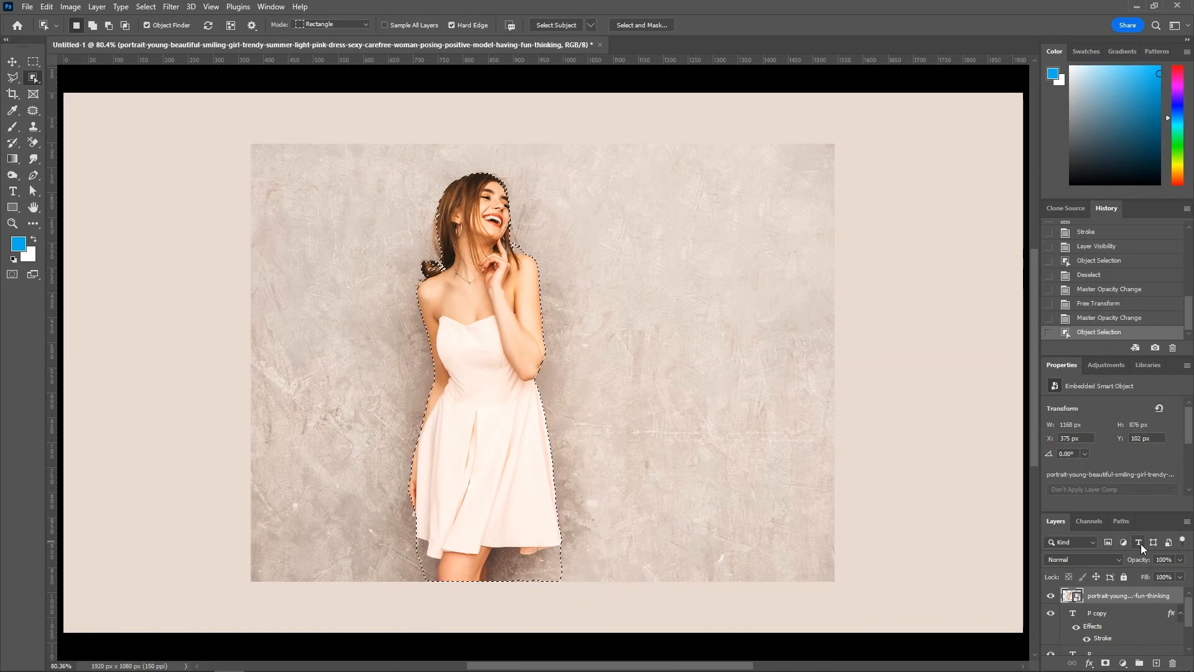
pyautogui.moveTo(1123, 597); pyautogui.dragTo(1157, 662)
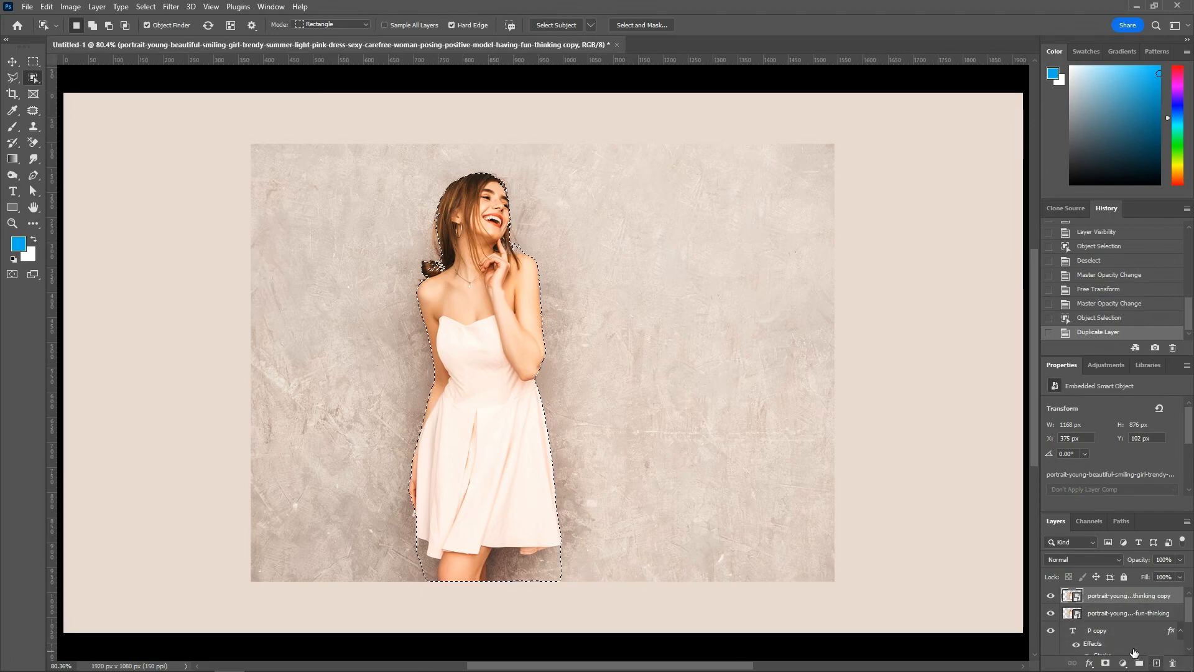
pyautogui.click(1105, 663)
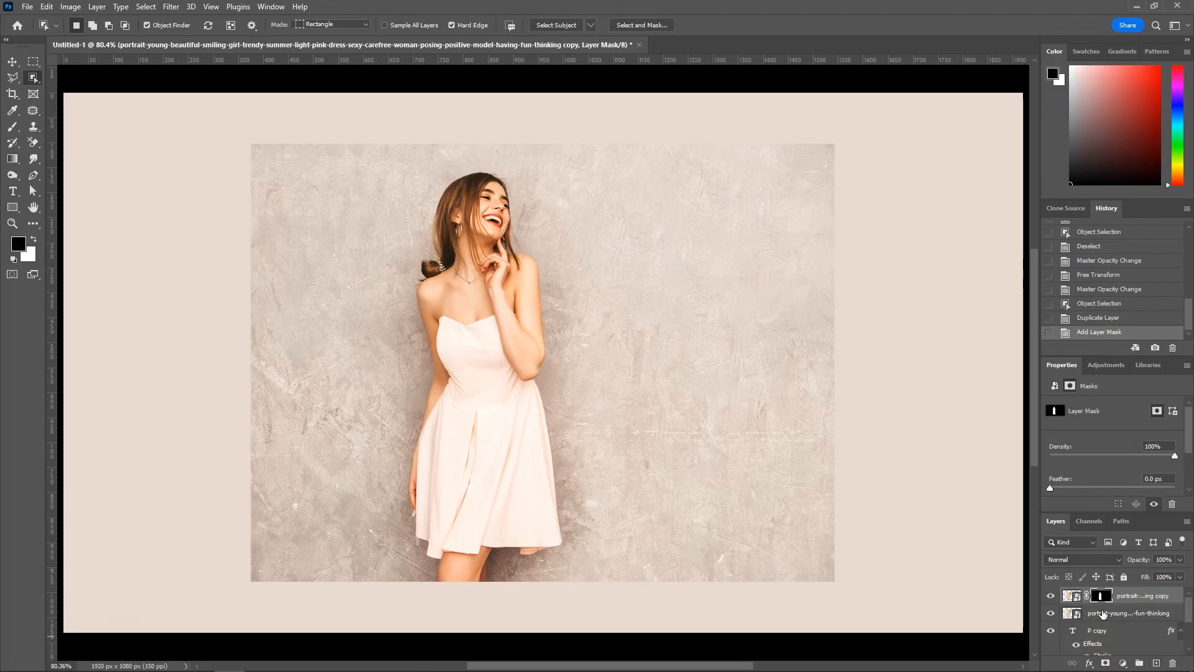
# - Send the original photo layer below the outlined P copy and mask it to the shape of the letter P
pyautogui.click(1103, 615)
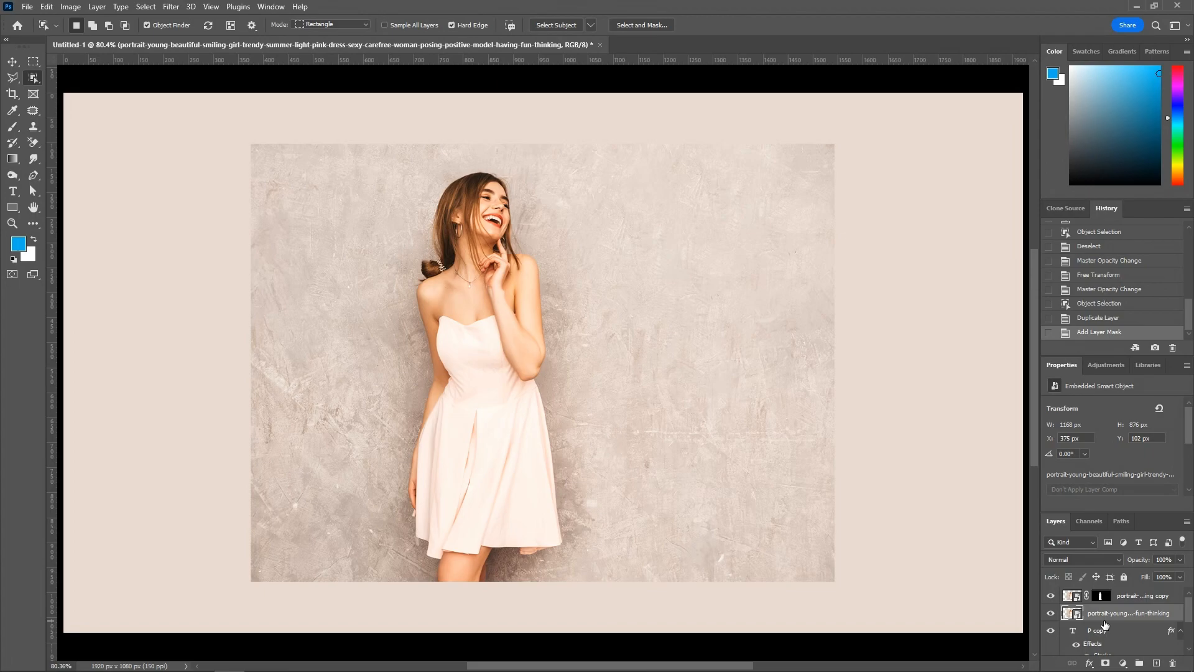
pyautogui.hotkey('ctrl', '[')
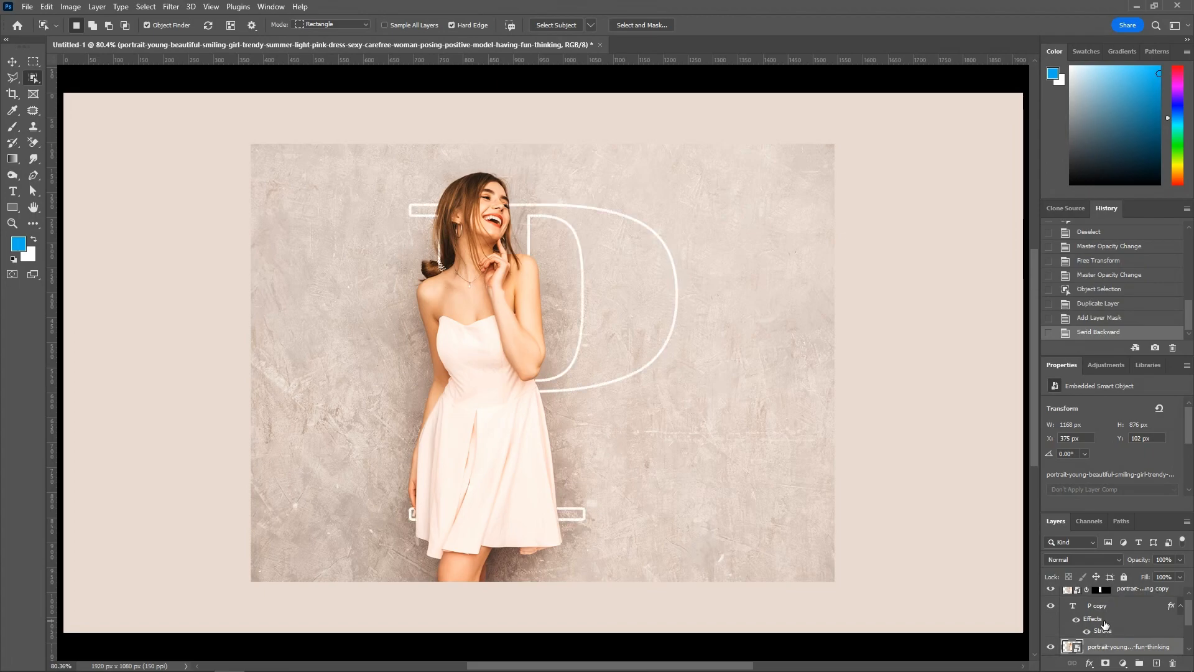
pyautogui.scroll(-1, 1102, 624)
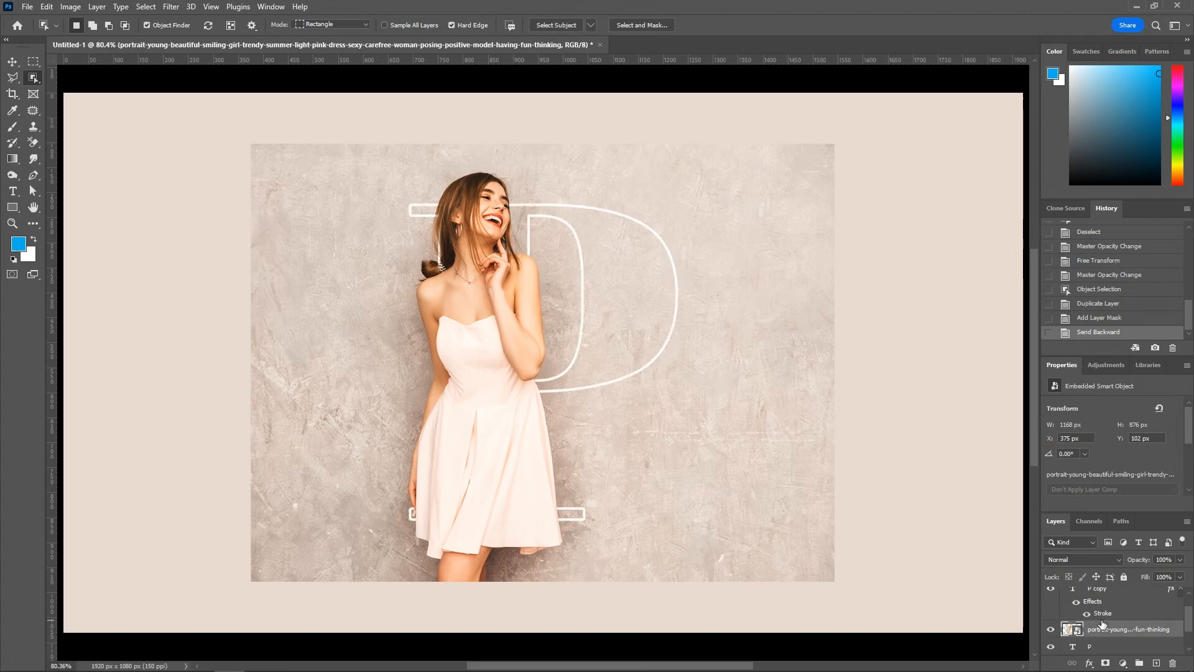
pyautogui.keyDown('ctrl'); pyautogui.click(1073, 647); pyautogui.keyUp('ctrl')
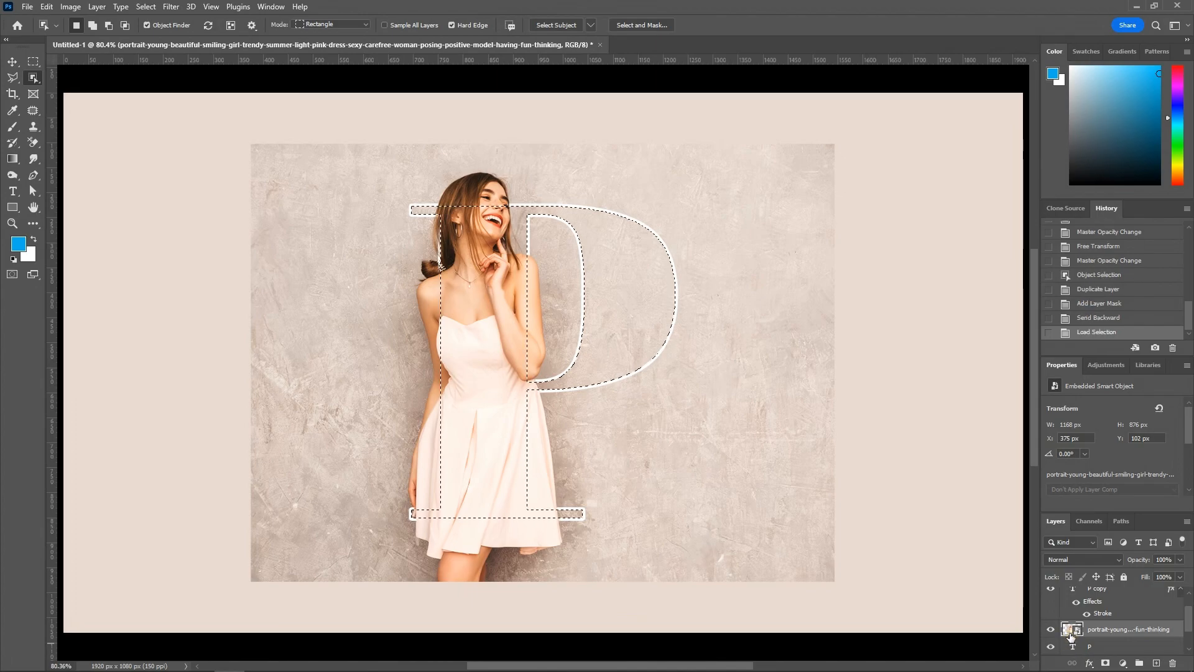
pyautogui.click(1105, 662)
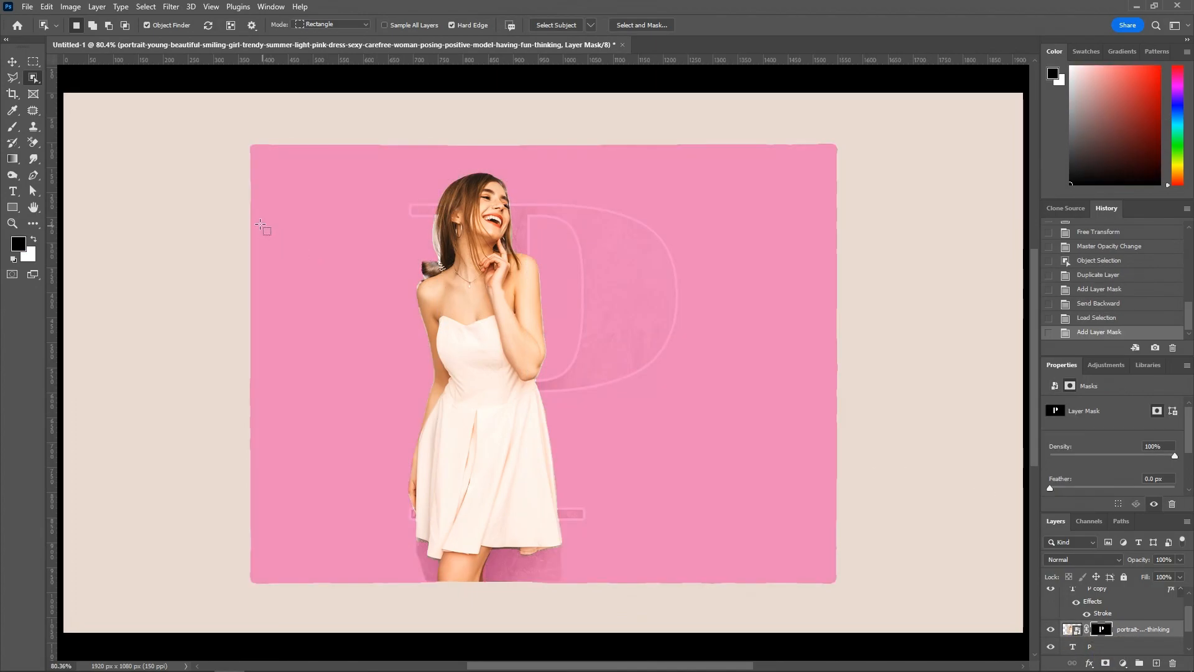
pyautogui.click(11, 63)
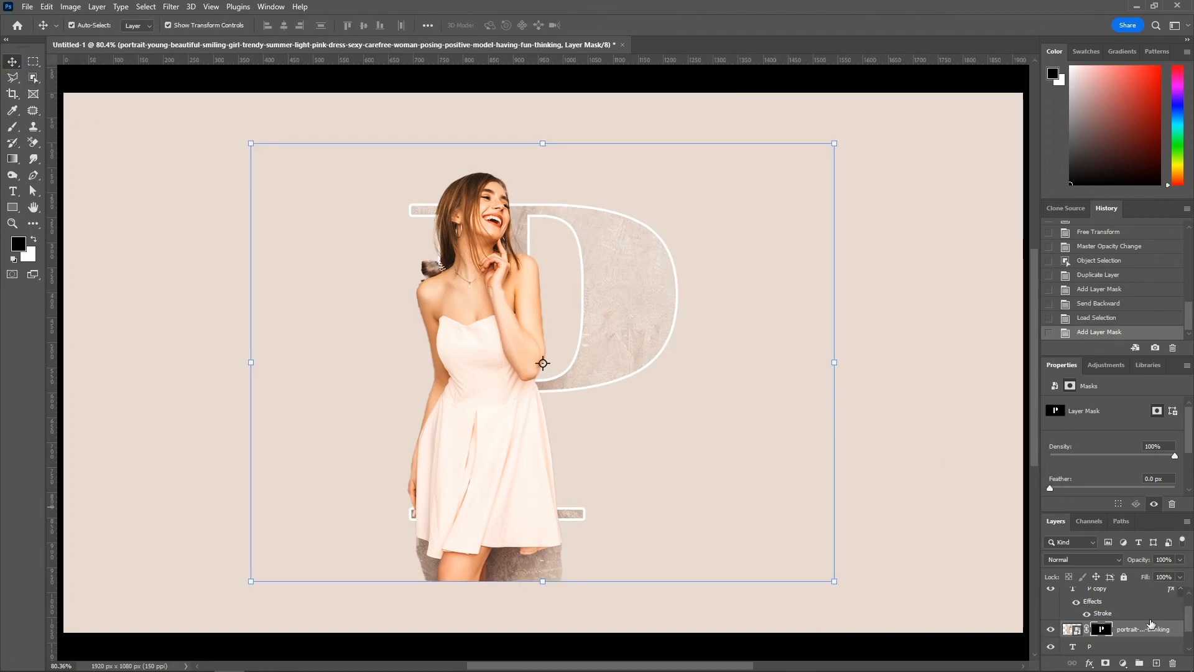
# - Activate the masked woman copy layer, load the letter P's shape as a selection and invert it
pyautogui.hotkey('ctrl', 'j')
pyautogui.click(1128, 595)
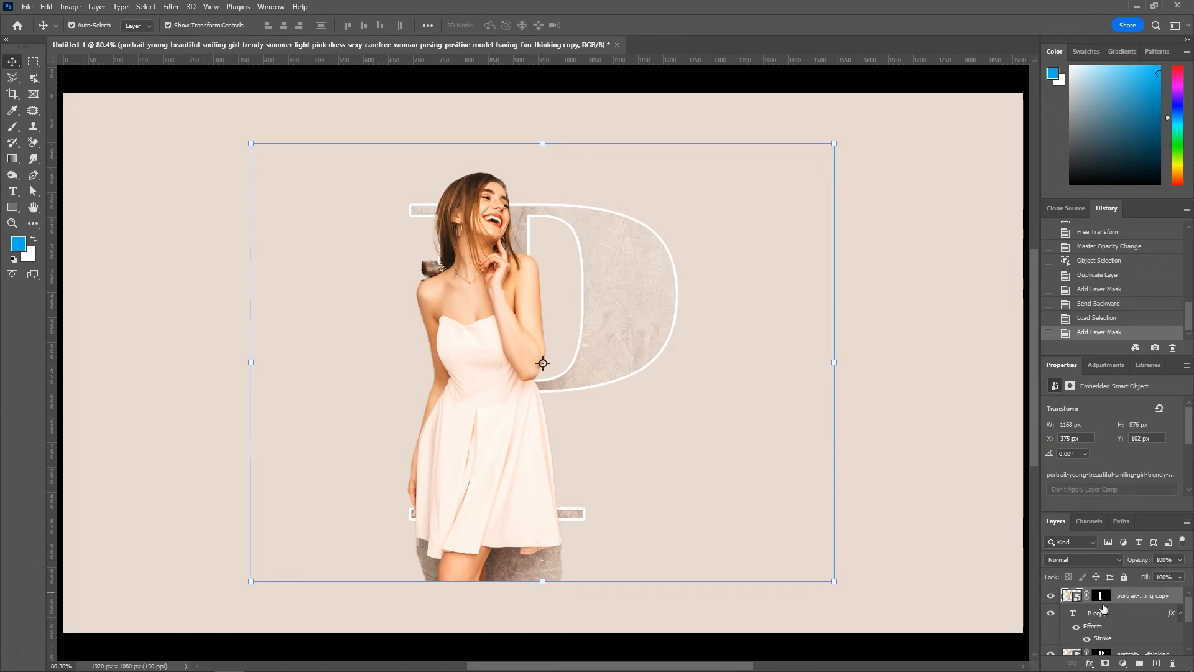
pyautogui.scroll(-1, 1074, 618)
pyautogui.keyDown('ctrl'); pyautogui.click(1072, 636); pyautogui.keyUp('ctrl')
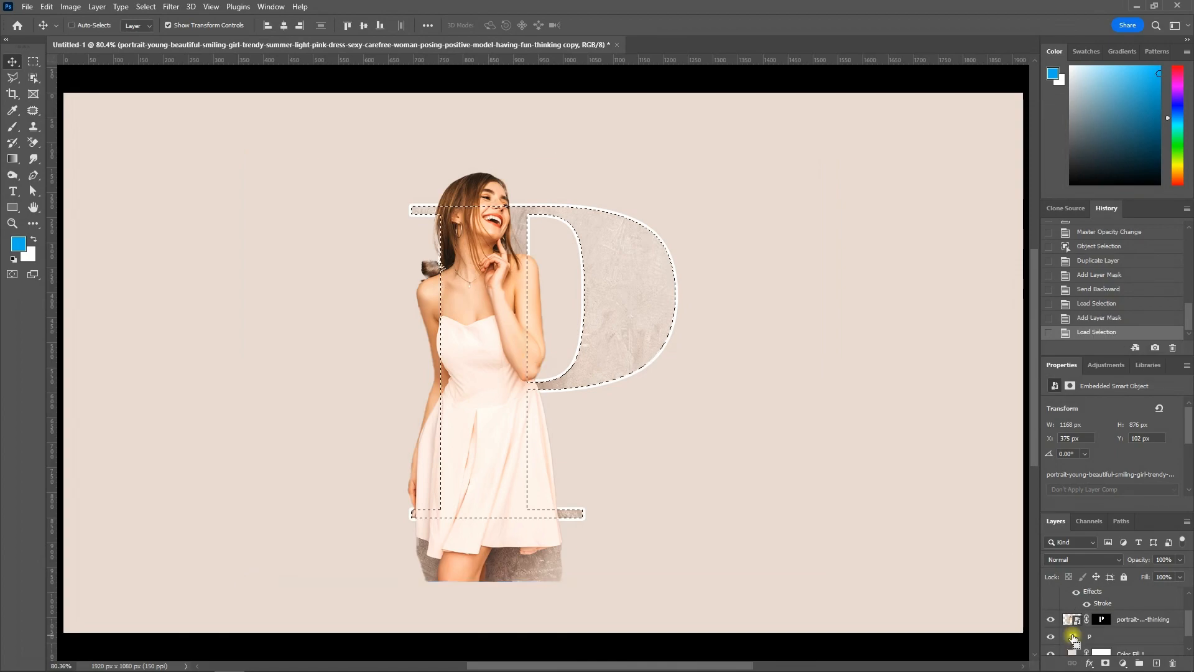
pyautogui.scroll(1, 1074, 628)
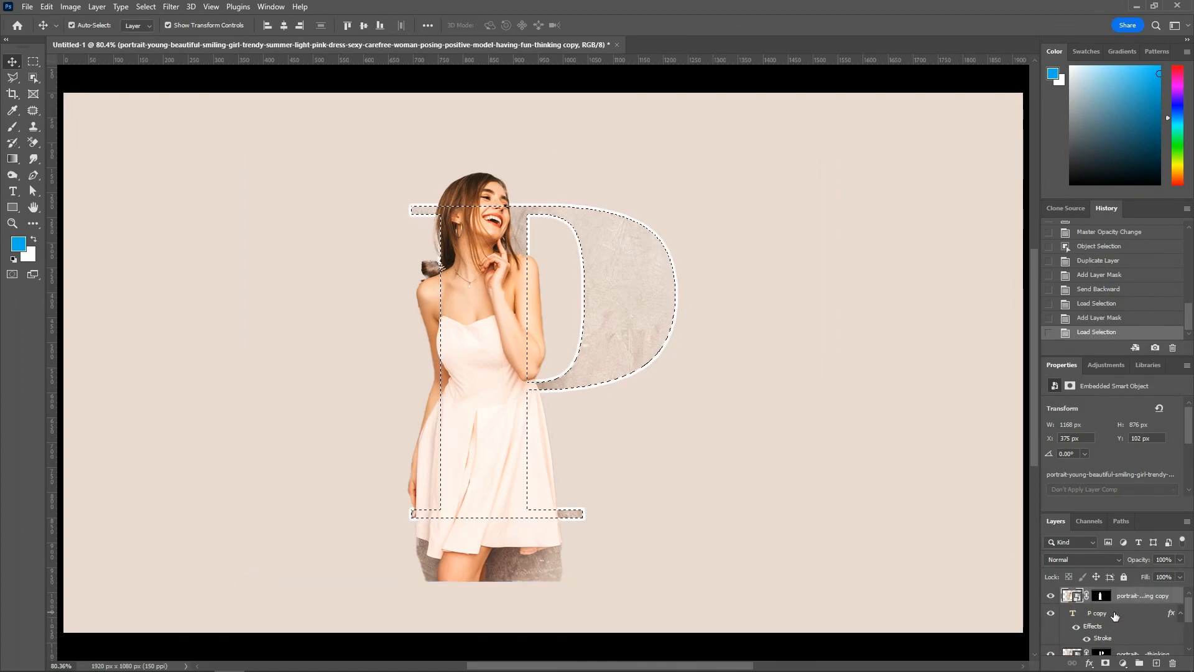
pyautogui.hotkey('ctrl', 'shift', 'i')
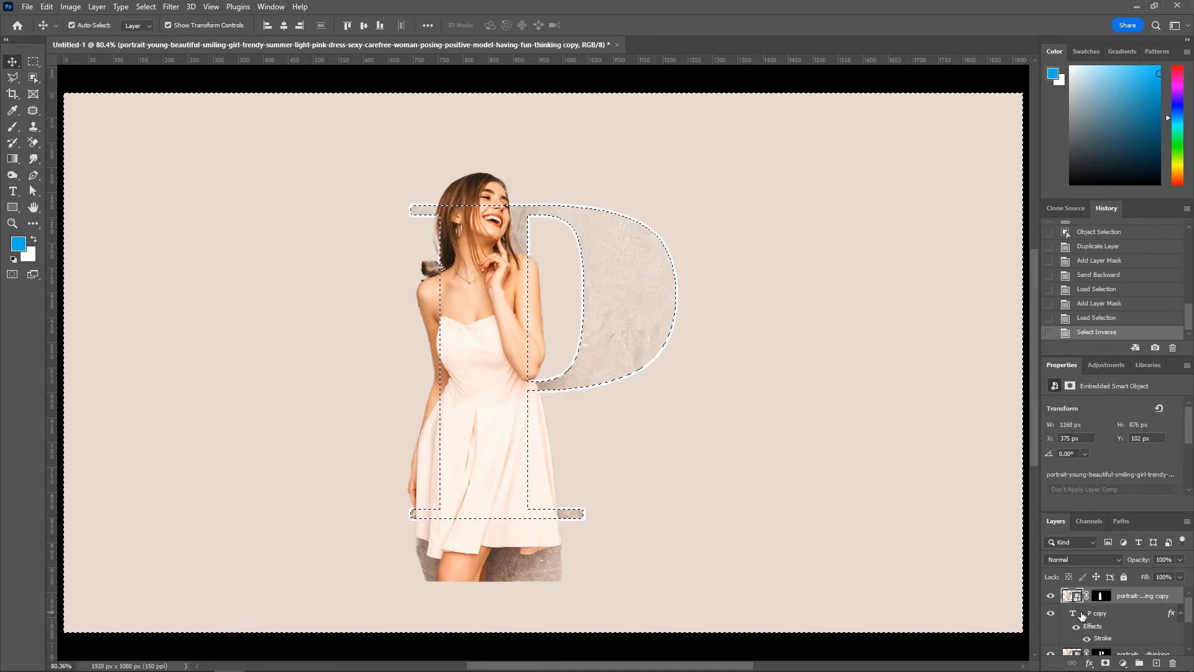
# - Paint black on the woman's layer mask to hide her below the letter's base and beyond its stem, and deselect
pyautogui.press('b')
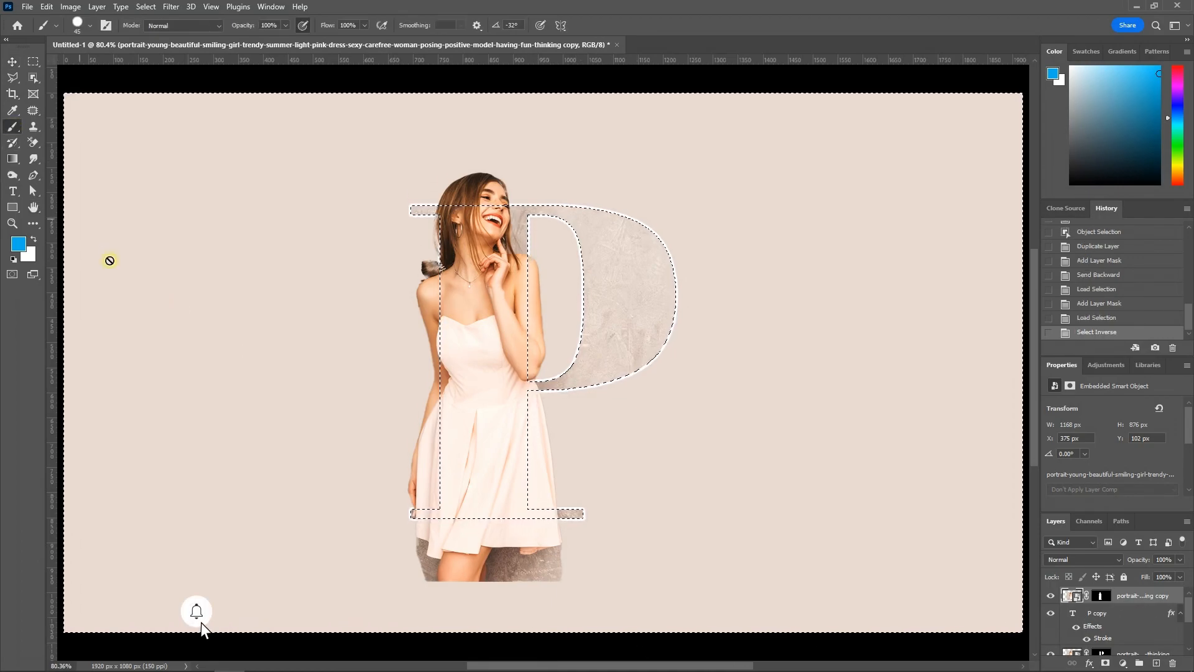
pyautogui.click(1100, 595)
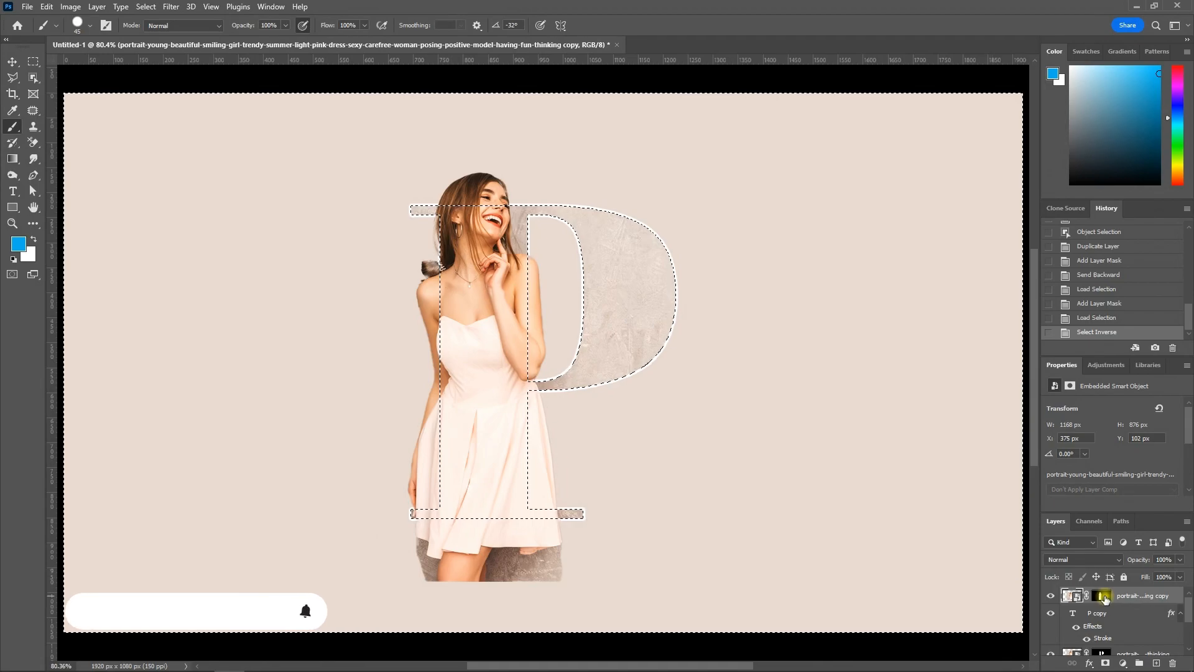
pyautogui.press('d')
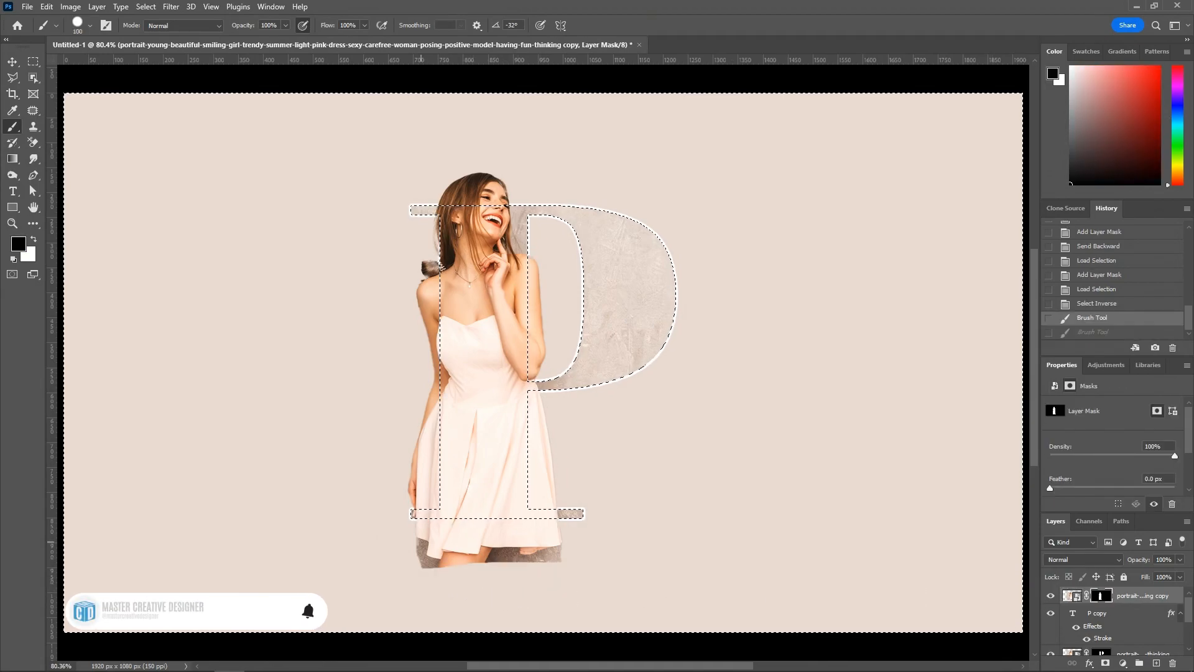
pyautogui.moveTo(423, 541)
pyautogui.mouseDown()
pyautogui.moveTo(424, 566)
pyautogui.moveTo(442, 540)
pyautogui.moveTo(542, 537)
pyautogui.moveTo(436, 571)
pyautogui.moveTo(568, 501)
pyautogui.moveTo(540, 515)
pyautogui.mouseUp()
pyautogui.moveTo(541, 386); pyautogui.dragTo(538, 286)
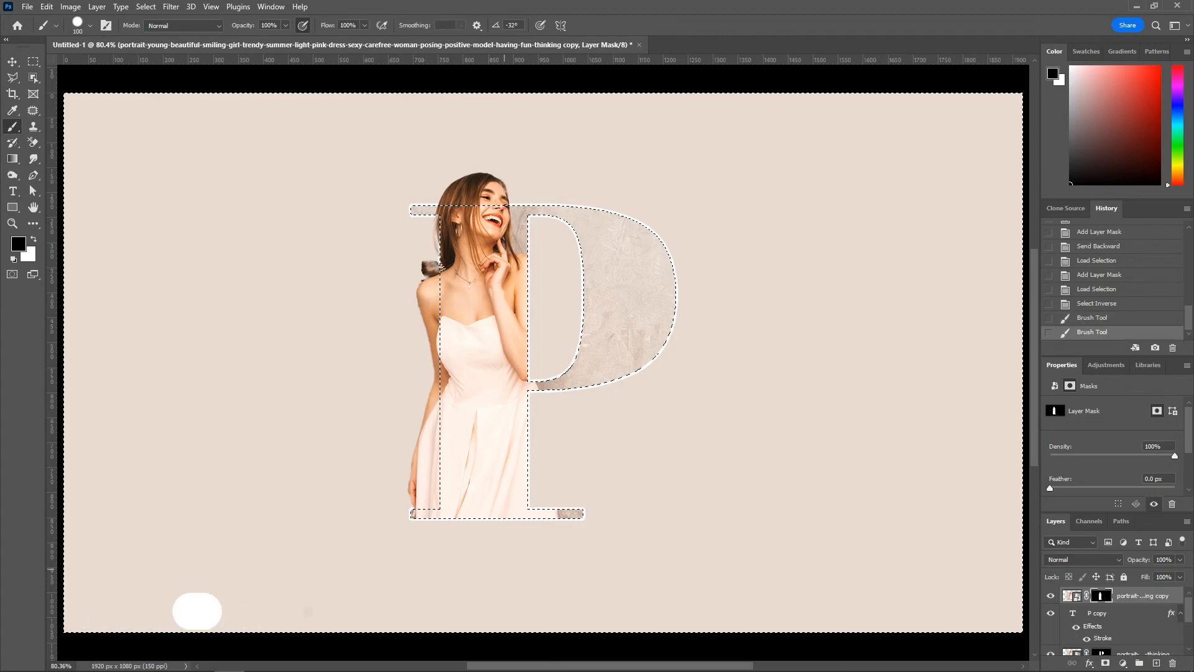
pyautogui.hotkey('ctrl', 'd')
pyautogui.press('v')
pyautogui.scroll(-1, 532, 564)
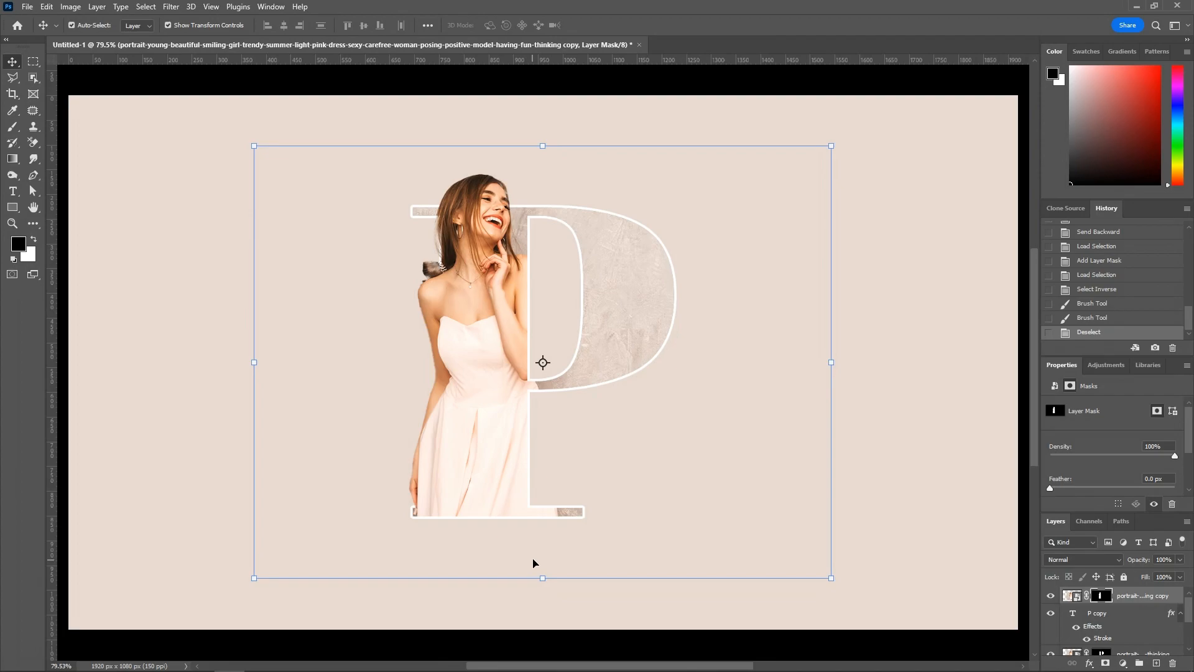
# - Paint white on the woman's mask with a 15 px brush to restore her outer hair edge and bun
pyautogui.scroll(5, 379, 208)
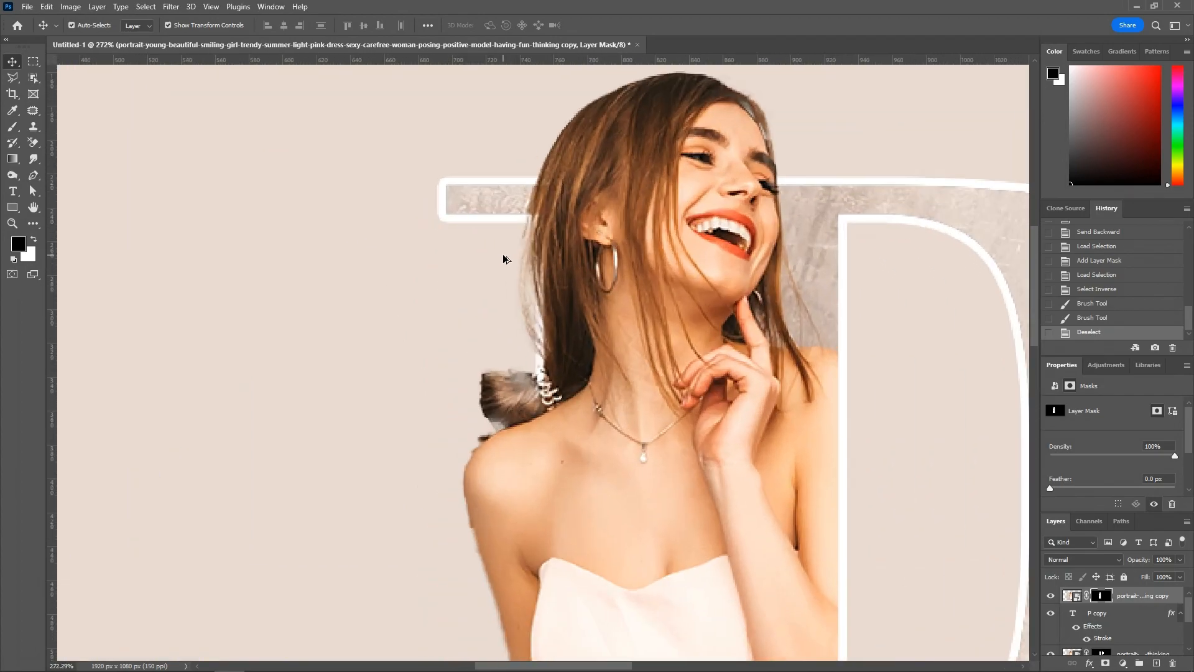
pyautogui.scroll(1, 550, 342)
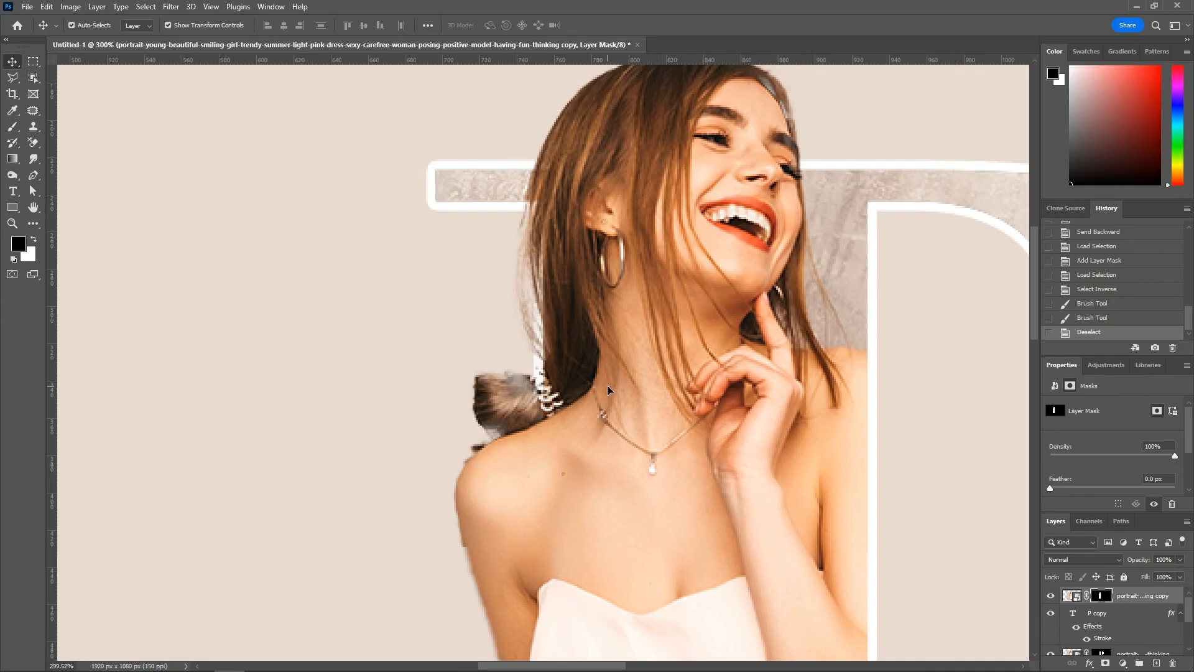
pyautogui.press('b')
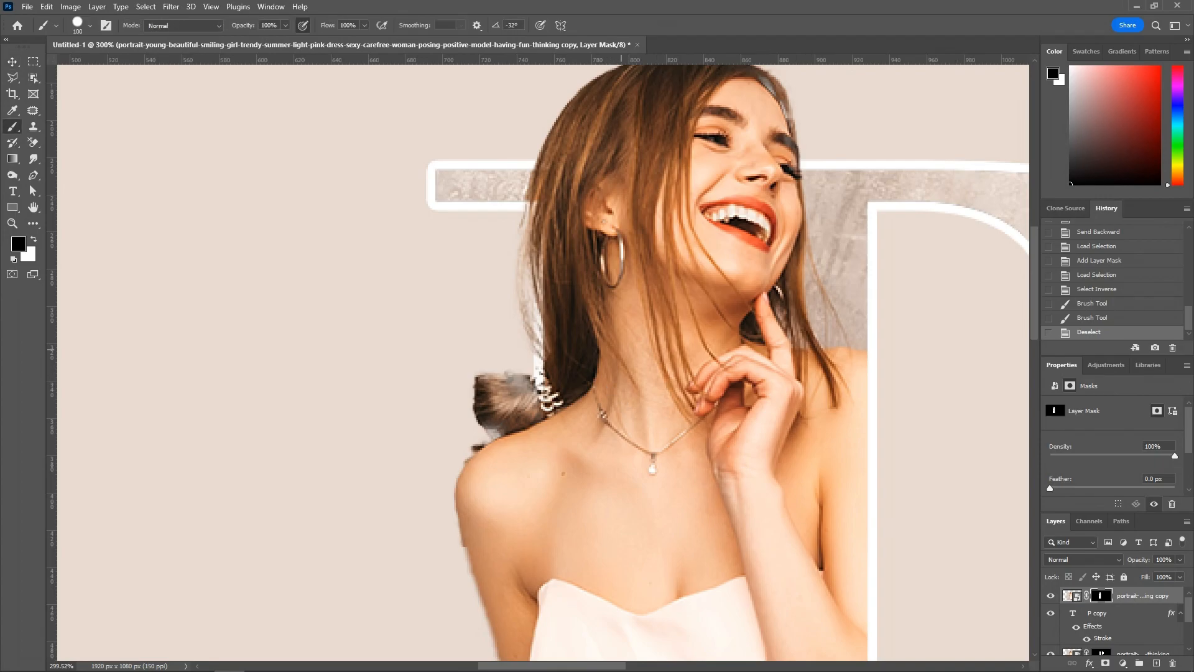
pyautogui.press('[')
pyautogui.press('[')
pyautogui.press('[')
pyautogui.moveTo(538, 201); pyautogui.dragTo(538, 209)
pyautogui.hotkey('ctrl', 'z')
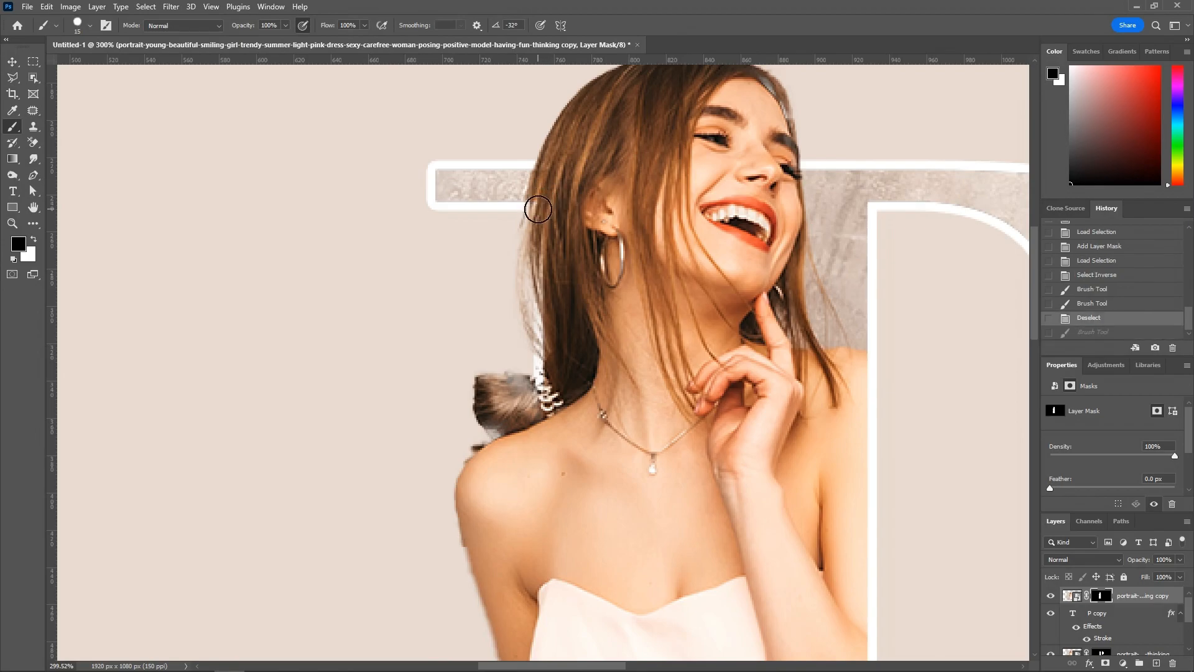
pyautogui.press('x')
pyautogui.moveTo(536, 219)
pyautogui.mouseDown()
pyautogui.moveTo(529, 286)
pyautogui.moveTo(546, 391)
pyautogui.moveTo(519, 419)
pyautogui.moveTo(527, 405)
pyautogui.moveTo(516, 394)
pyautogui.moveTo(530, 392)
pyautogui.moveTo(494, 389)
pyautogui.moveTo(496, 427)
pyautogui.moveTo(511, 431)
pyautogui.moveTo(505, 393)
pyautogui.moveTo(487, 386)
pyautogui.moveTo(529, 391)
pyautogui.moveTo(558, 356)
pyautogui.mouseUp()
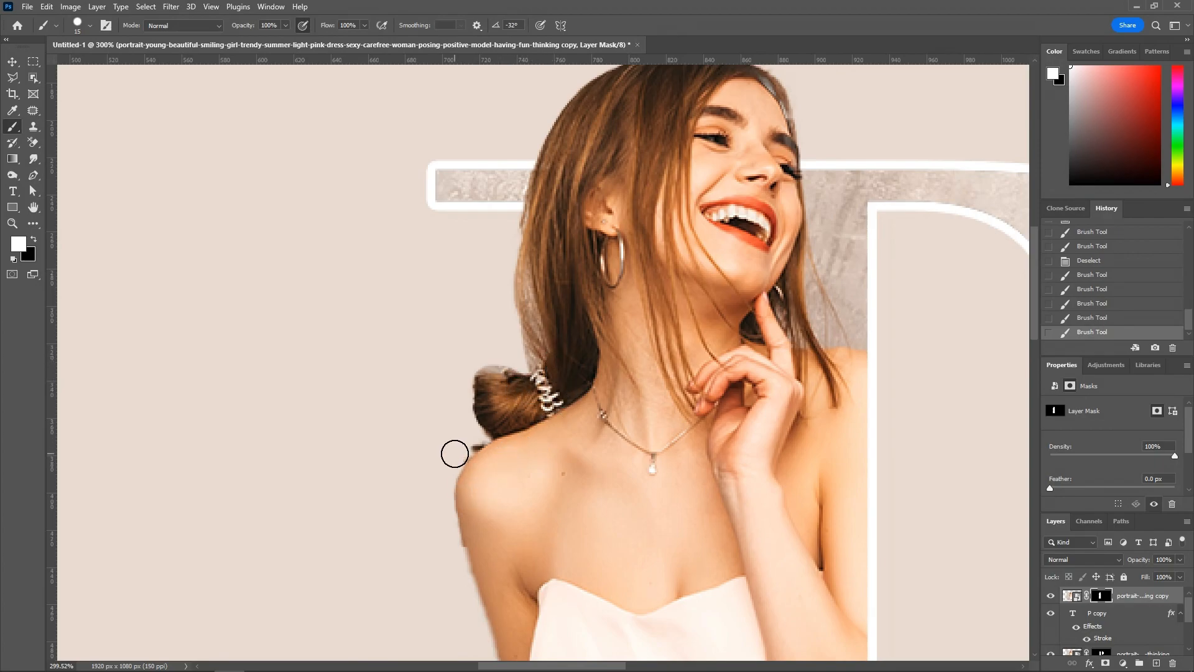
# - Clean up the mask edge between the bun and shoulder with small black and white brush strokes
pyautogui.press('x')
pyautogui.moveTo(461, 445); pyautogui.dragTo(465, 441)
pyautogui.press('[')
pyautogui.press('[')
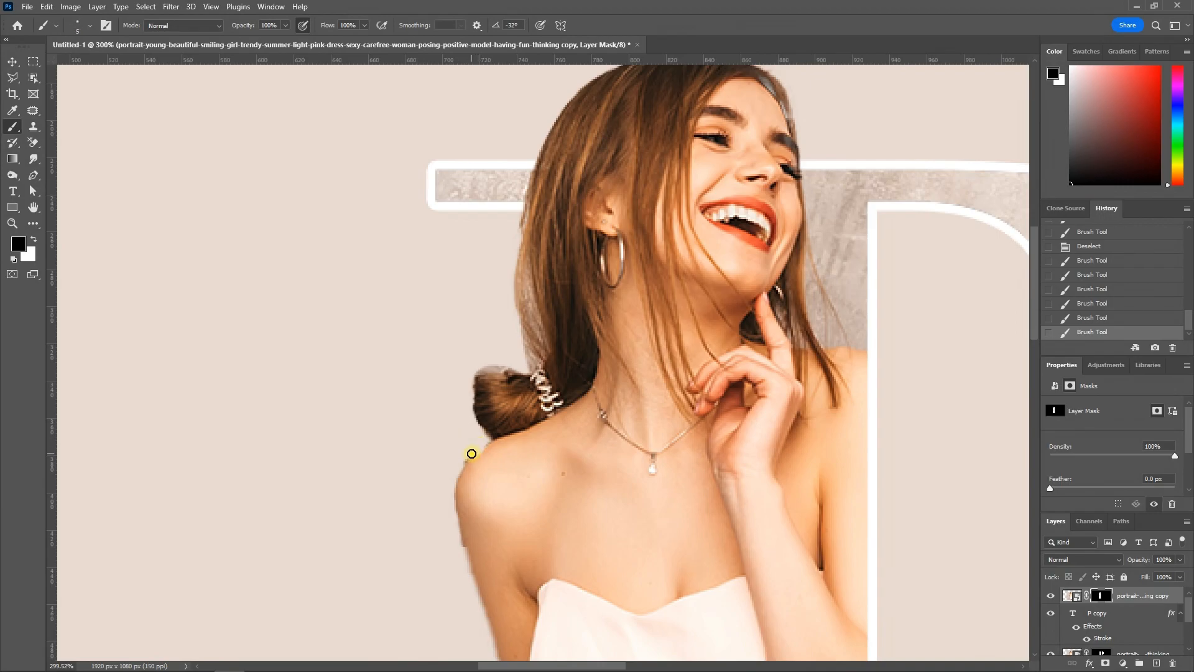
pyautogui.click(466, 455)
pyautogui.press('x')
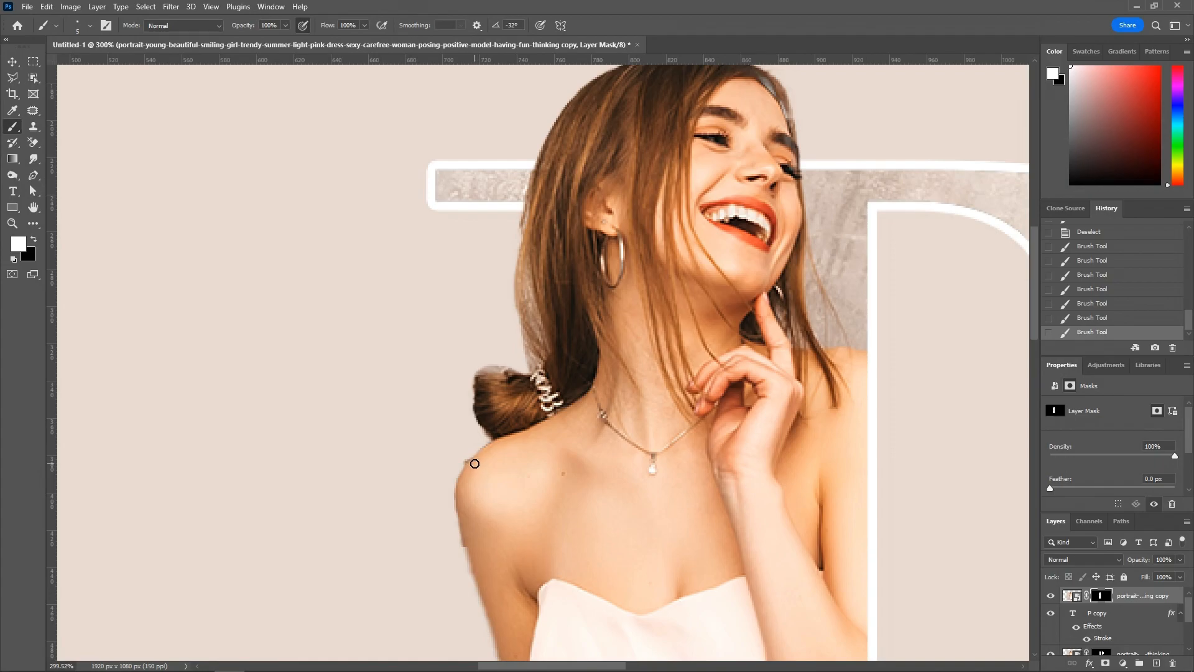
pyautogui.click(480, 456)
# - Start a Pen tool shape along the outer edge of the woman's shoulder and arm, with its fill set to none
pyautogui.moveTo(426, 536); pyautogui.dragTo(394, 351)
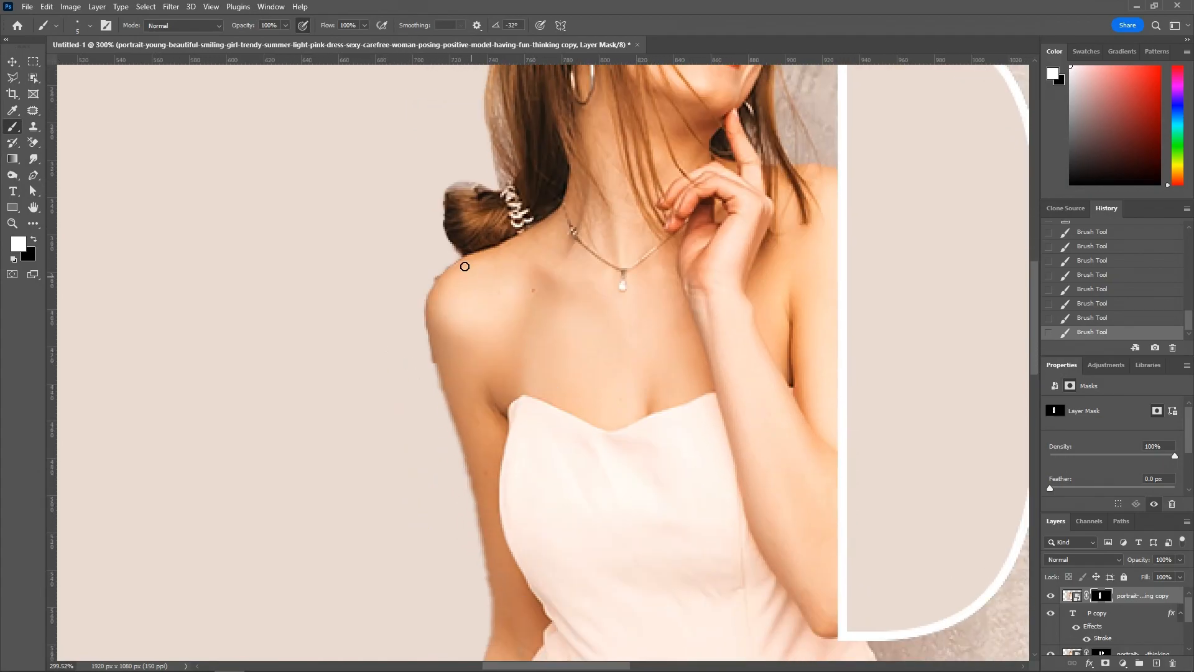
pyautogui.press('p')
pyautogui.moveTo(442, 248)
pyautogui.mouseDown()
pyautogui.moveTo(465, 260)
pyautogui.moveTo(444, 249)
pyautogui.mouseUp()
pyautogui.click(463, 258)
pyautogui.moveTo(431, 300); pyautogui.dragTo(411, 264)
pyautogui.moveTo(435, 347); pyautogui.dragTo(443, 375)
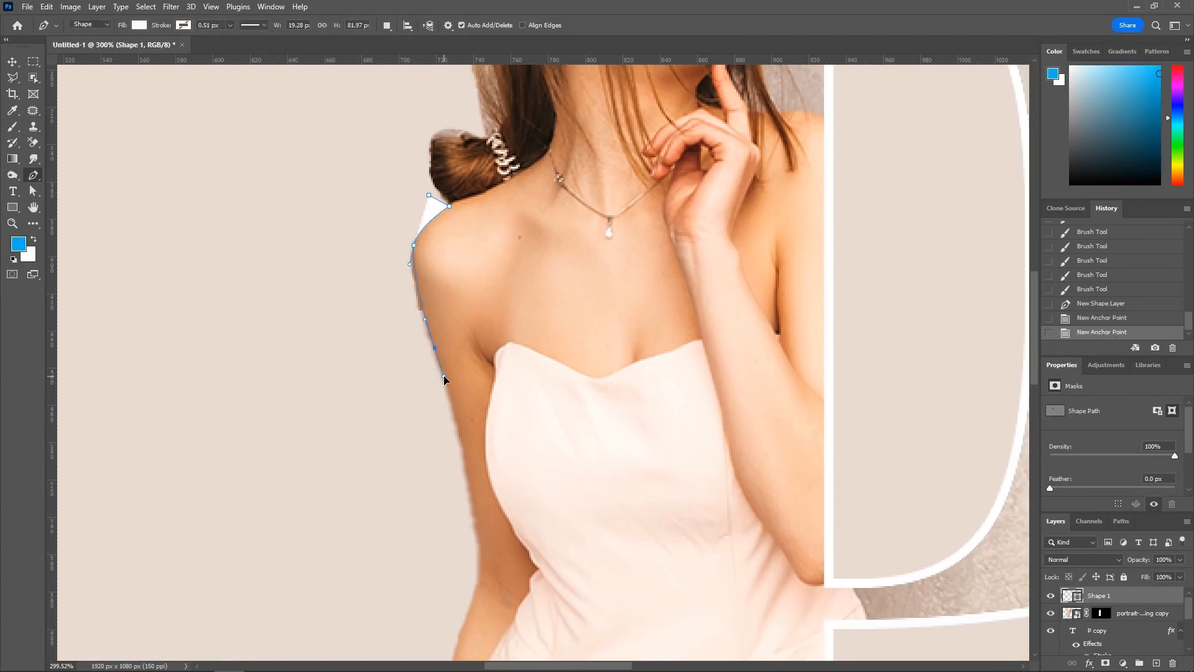
pyautogui.scroll(-3, 443, 375)
pyautogui.moveTo(466, 331); pyautogui.dragTo(471, 369)
pyautogui.moveTo(482, 446); pyautogui.dragTo(480, 474)
pyautogui.click(140, 25)
# - Continue the pen path down the arm to the hand and close it around the empty background beside her
pyautogui.moveTo(536, 378); pyautogui.dragTo(544, 361)
pyautogui.moveTo(519, 377)
pyautogui.mouseDown()
pyautogui.moveTo(512, 400)
pyautogui.moveTo(515, 390)
pyautogui.mouseUp()
pyautogui.moveTo(500, 460); pyautogui.dragTo(531, 295)
pyautogui.moveTo(513, 360); pyautogui.dragTo(507, 378)
pyautogui.keyDown('alt'); pyautogui.click(513, 360); pyautogui.keyUp('alt')
pyautogui.moveTo(492, 425); pyautogui.dragTo(488, 436)
pyautogui.moveTo(483, 484); pyautogui.dragTo(482, 494)
pyautogui.moveTo(471, 544); pyautogui.dragTo(416, 358)
pyautogui.moveTo(416, 379); pyautogui.dragTo(418, 392)
pyautogui.moveTo(432, 434); pyautogui.dragTo(435, 439)
pyautogui.keyDown('alt'); pyautogui.click(433, 435); pyautogui.keyUp('alt')
pyautogui.click(438, 444)
pyautogui.click(295, 439)
pyautogui.moveTo(387, 178); pyautogui.dragTo(383, 668)
pyautogui.click(452, 208)
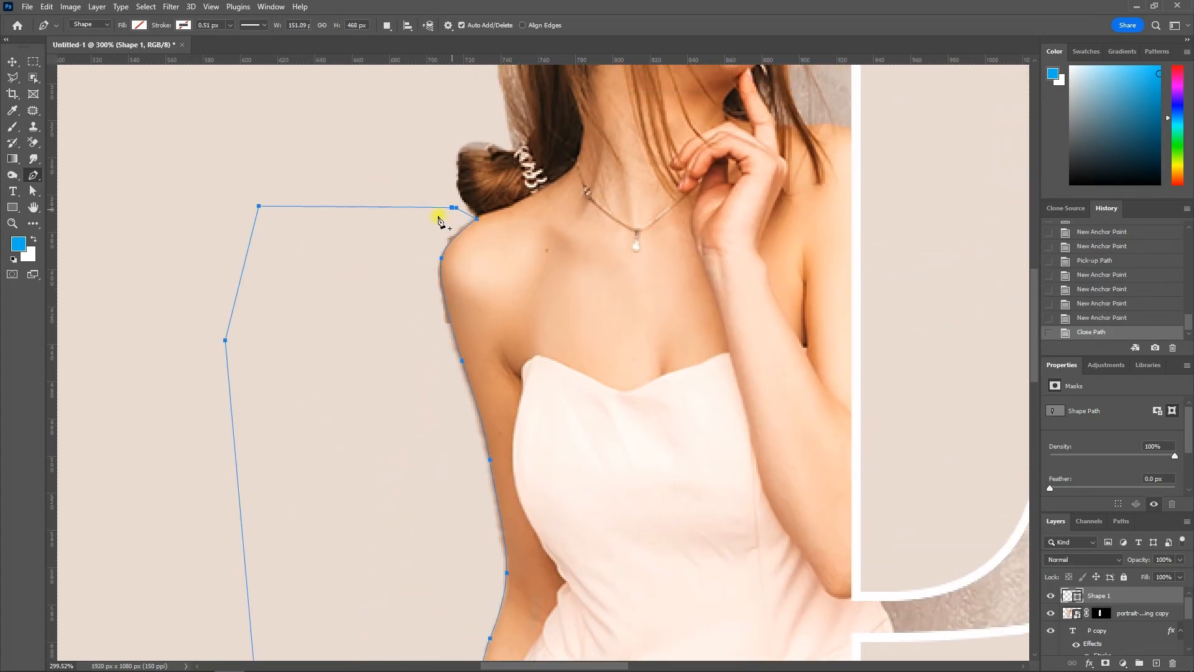
# - Convert the closed path to a selection and make the woman's layer mask active for brushing
pyautogui.hotkey('ctrl', 'Return')
pyautogui.scroll(-3, 376, 242)
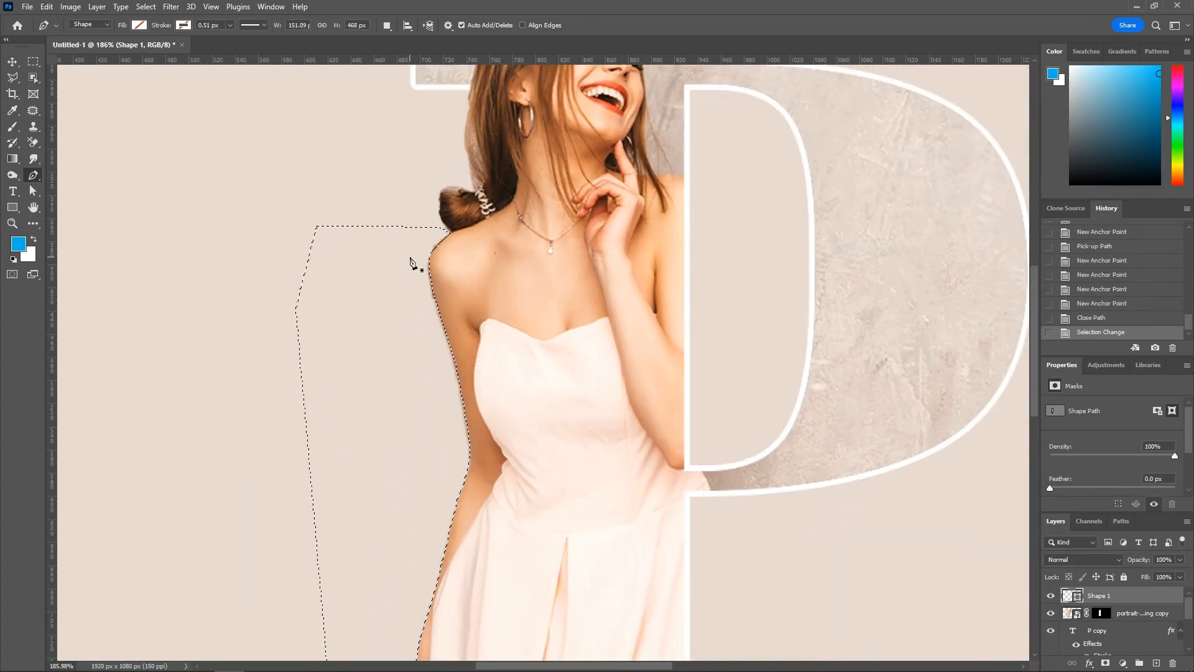
pyautogui.press('b')
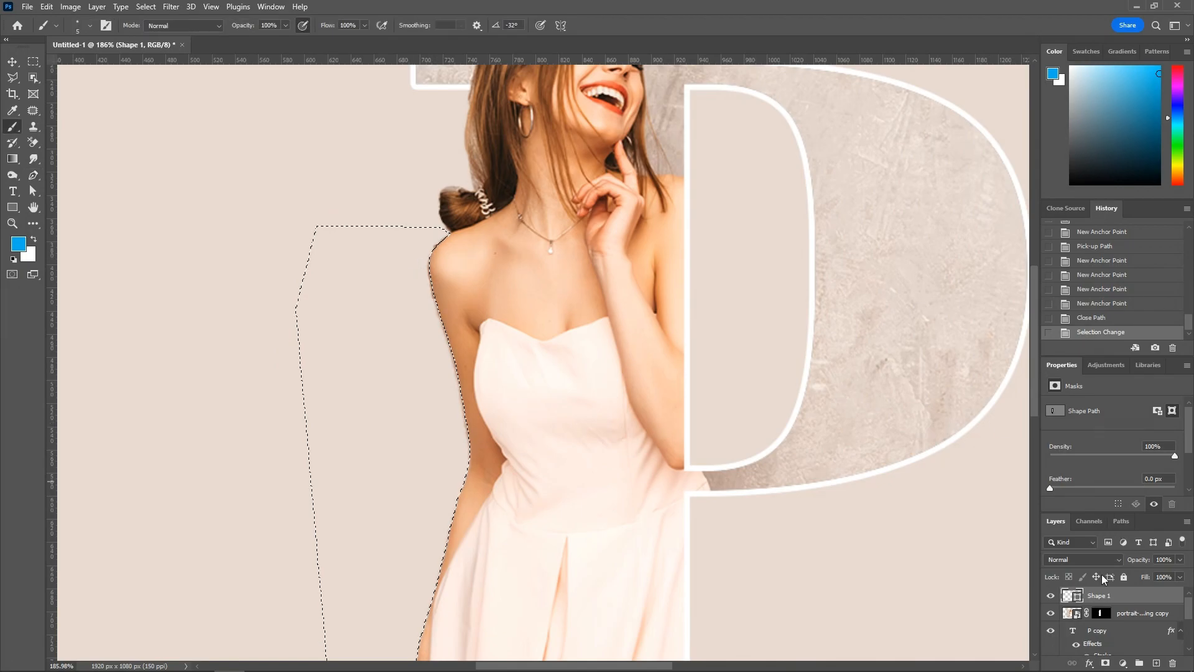
pyautogui.click(1100, 613)
pyautogui.press('d')
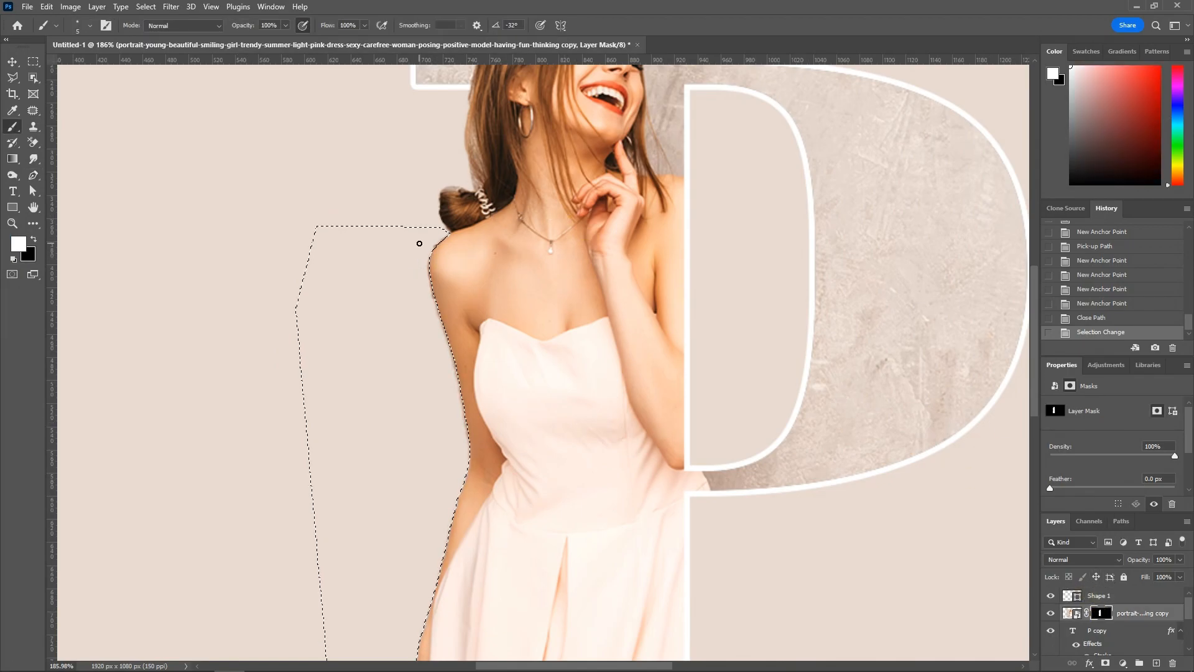
# - Paint black on the mask inside the selection with a 60 px brush to smooth the arm's outer edge, and deselect
pyautogui.press(']')
pyautogui.press(']')
pyautogui.press(']')
pyautogui.press(']')
pyautogui.press(']')
pyautogui.press(']')
pyautogui.press(']')
pyautogui.press(']')
pyautogui.press(']')
pyautogui.moveTo(419, 246)
pyautogui.mouseDown()
pyautogui.moveTo(445, 292)
pyautogui.moveTo(438, 310)
pyautogui.mouseUp()
pyautogui.hotkey('ctrl', 'z')
pyautogui.press('x')
pyautogui.moveTo(435, 246); pyautogui.dragTo(451, 431)
pyautogui.moveTo(451, 428); pyautogui.dragTo(443, 234)
pyautogui.press(']')
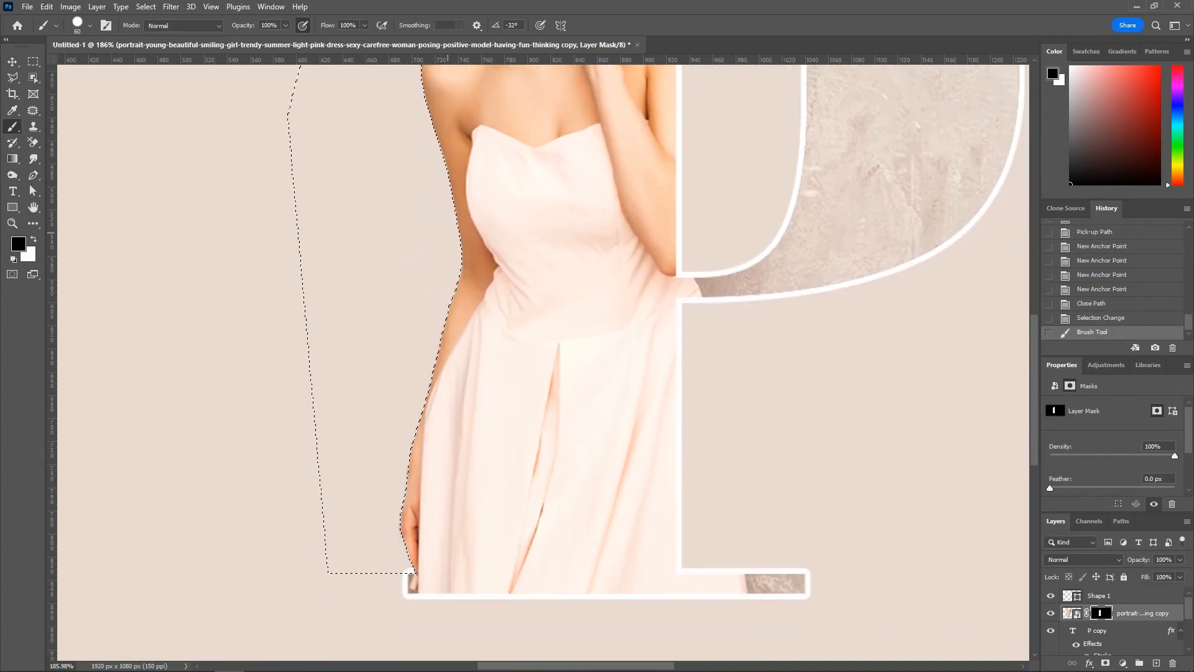
pyautogui.click(386, 400)
pyautogui.hotkey('ctrl', 'd')
pyautogui.press('v')
pyautogui.hotkey('ctrl', '0')
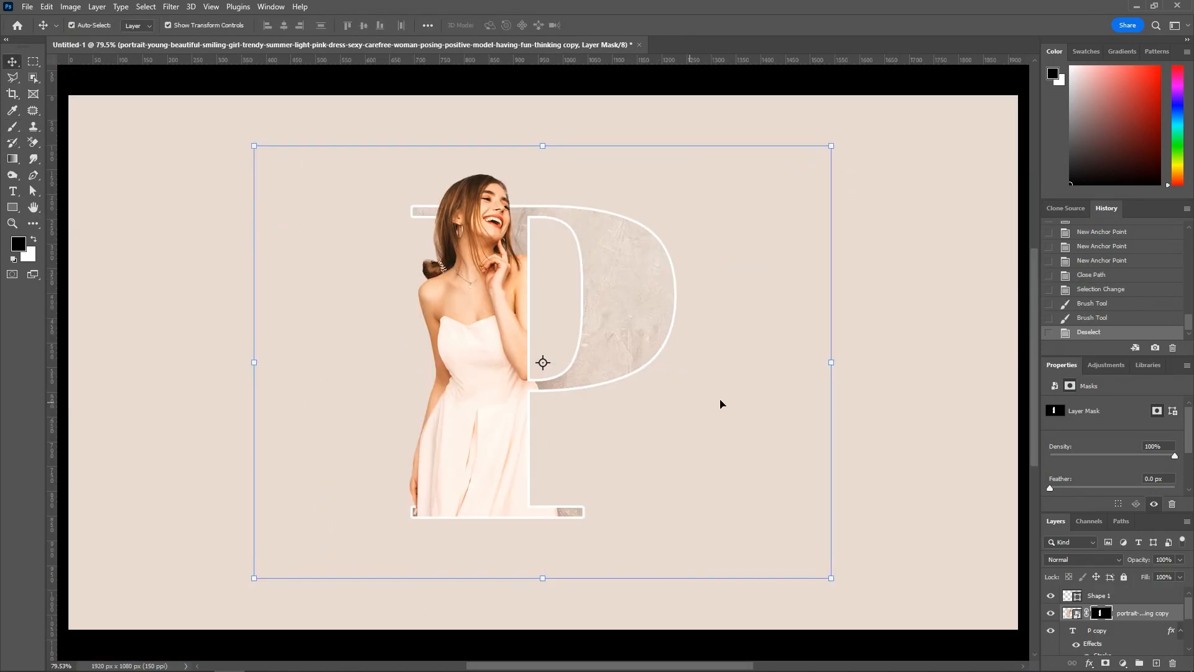
# - Delete the Shape 1 layer and keep the Color Fill 1 background layer selected
pyautogui.click(783, 401)
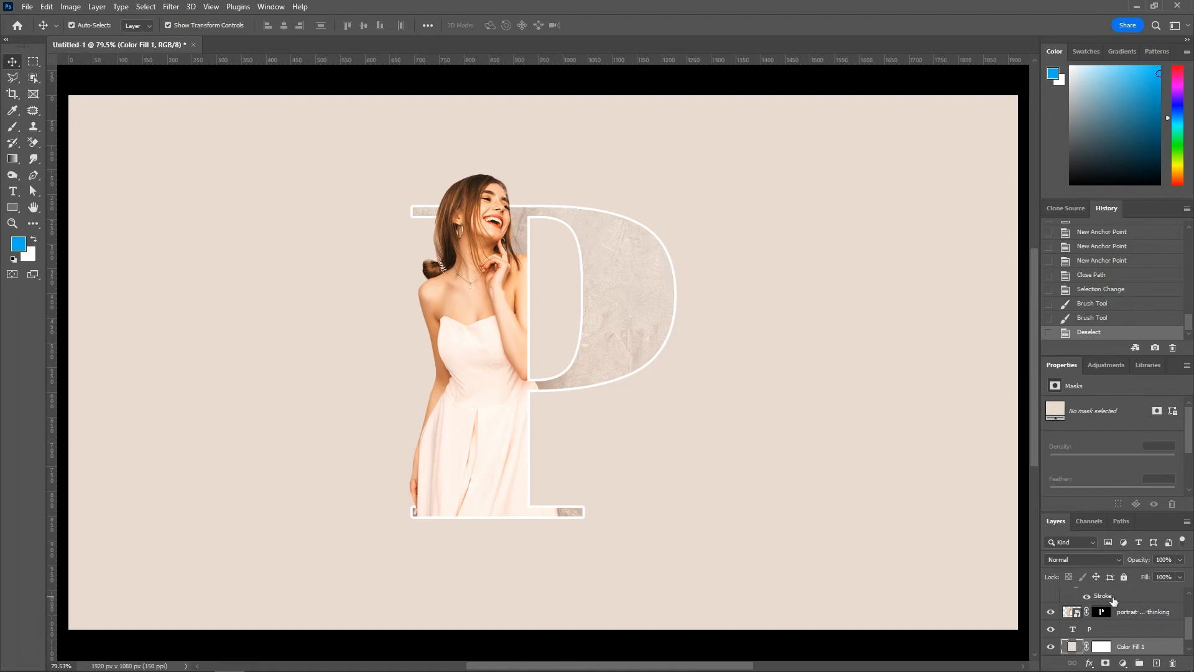
pyautogui.scroll(3, 1112, 599)
pyautogui.moveTo(1098, 597); pyautogui.dragTo(1173, 663)
pyautogui.scroll(2, 473, 332)
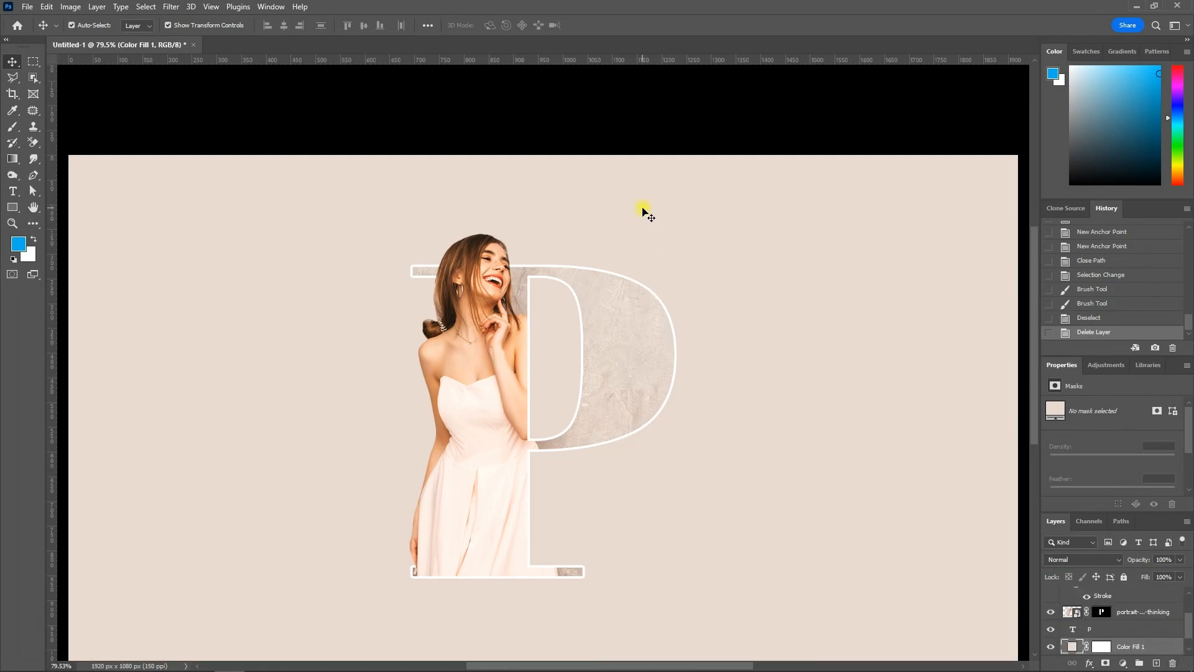
# - Draw a flat black ellipse about 393 × 14 px just below the letter P, directly above the background layer
pyautogui.hotkey('ctrl', '0')
pyautogui.click(13, 207)
pyautogui.click(40, 218)
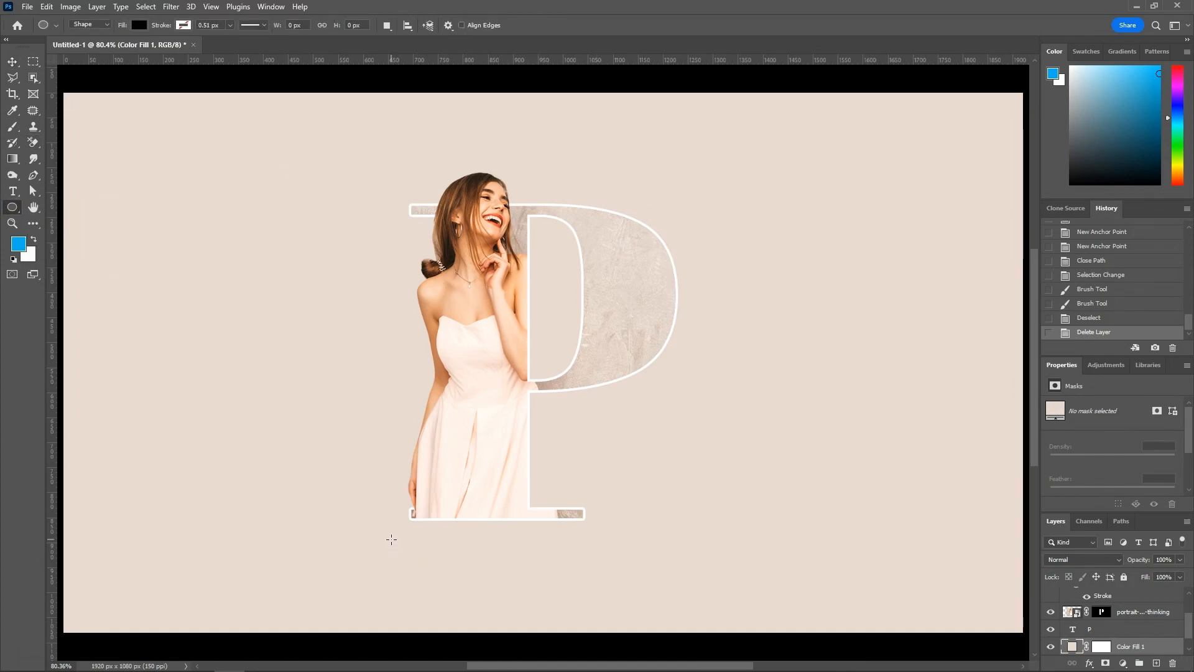
pyautogui.moveTo(393, 554); pyautogui.dragTo(588, 560)
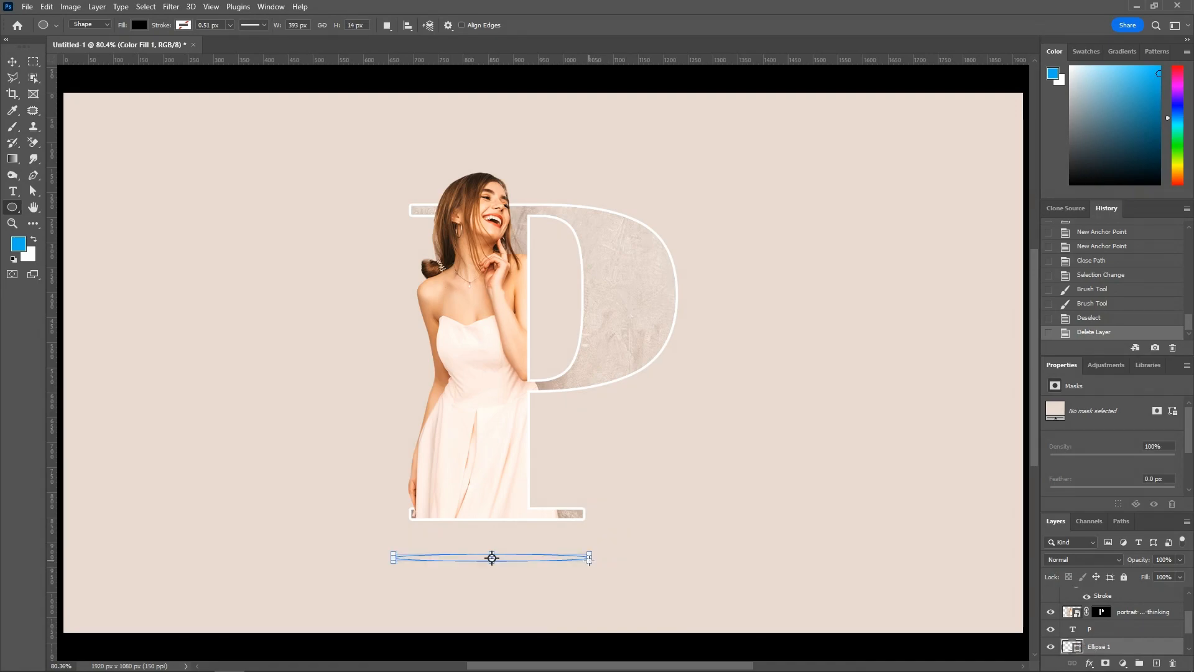
pyautogui.press('v')
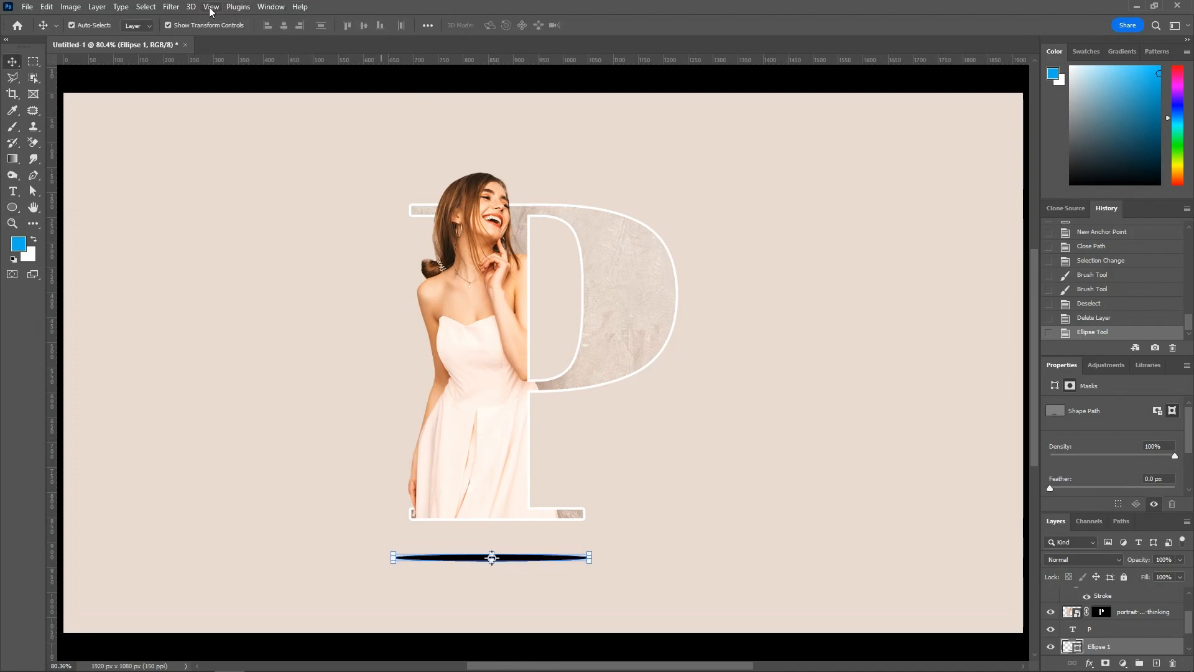
# - Convert the ellipse to a smart object and apply a Gaussian Blur with a radius of 8.4 pixels
pyautogui.click(171, 7)
pyautogui.moveTo(278, 165)
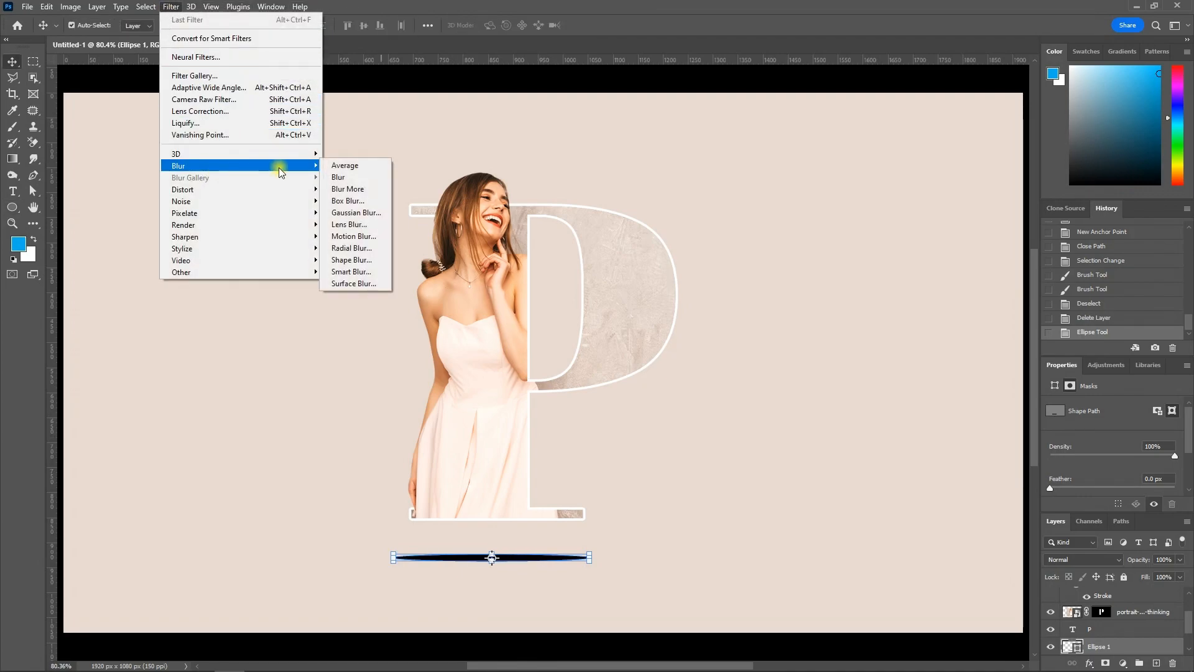
pyautogui.click(345, 213)
pyautogui.click(571, 253)
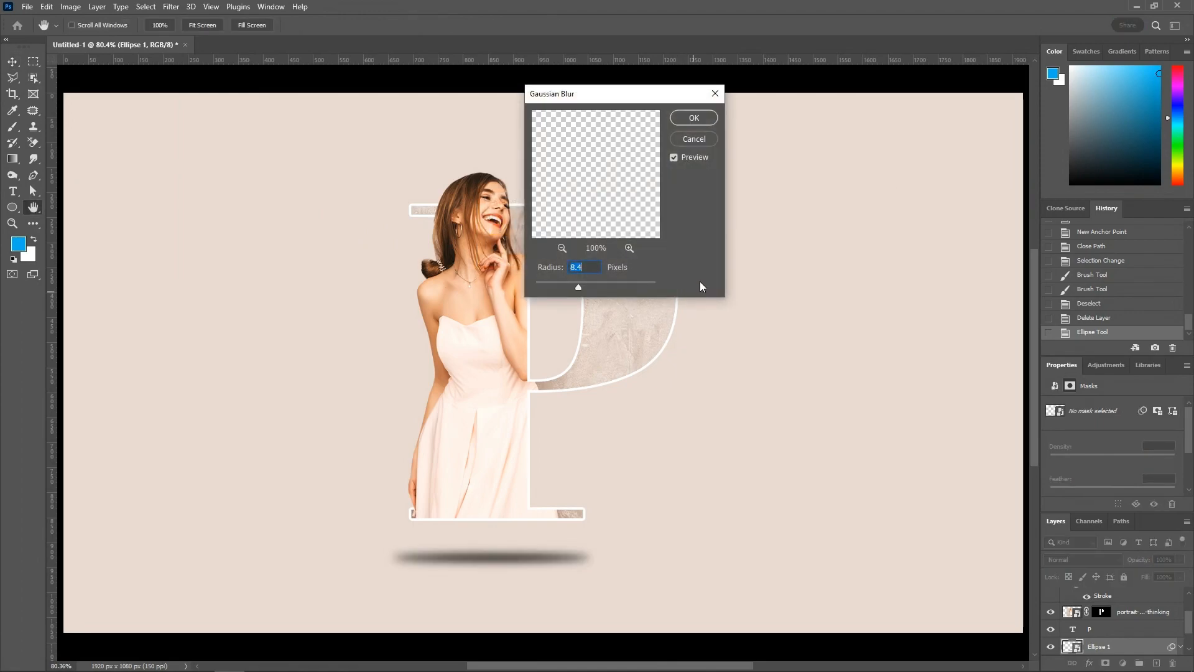
pyautogui.click(682, 120)
# - Set the blurred ellipse's opacity to 60% and nudge it slightly down
pyautogui.click(1162, 560)
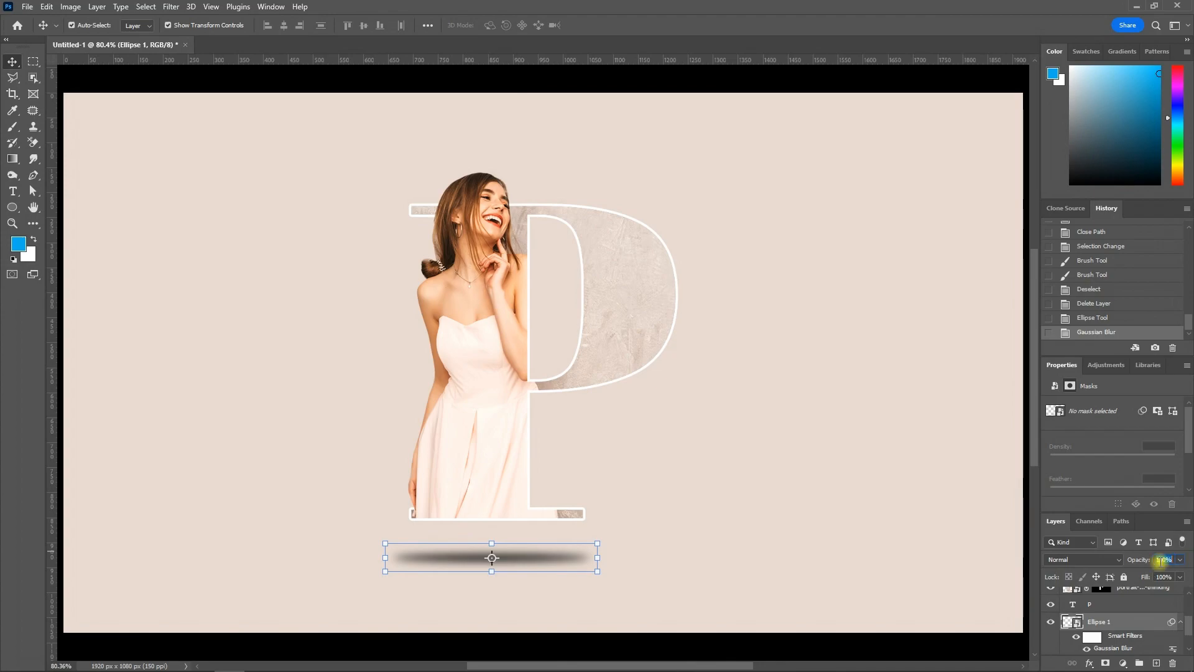
pyautogui.write('60')
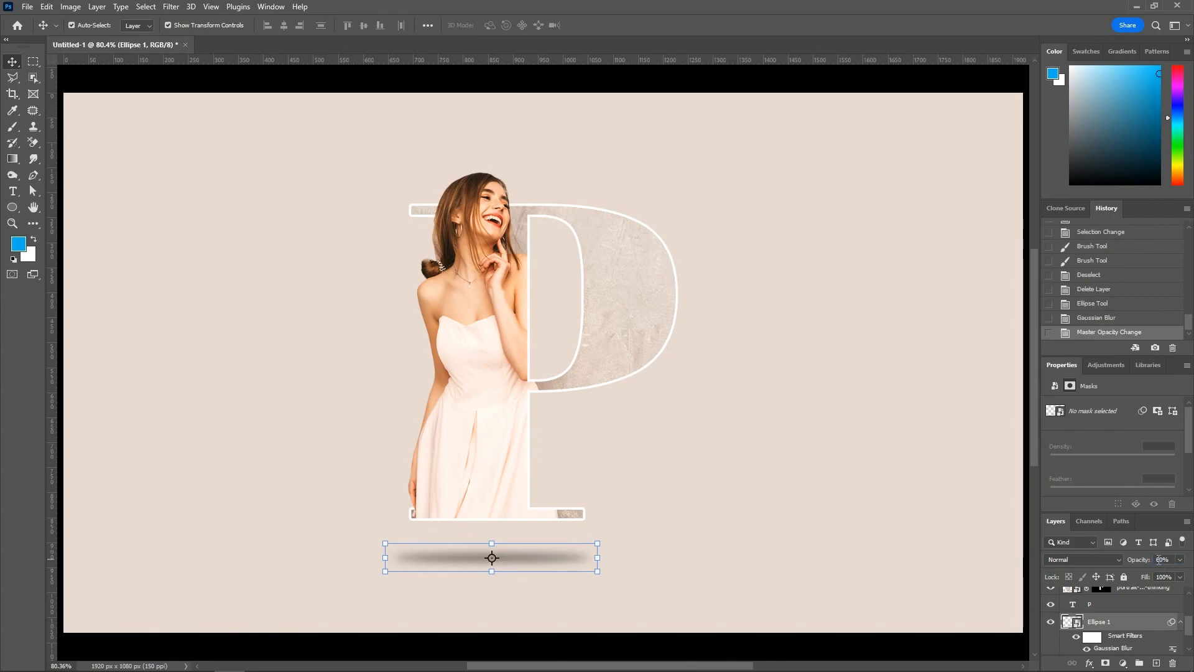
pyautogui.click(880, 541)
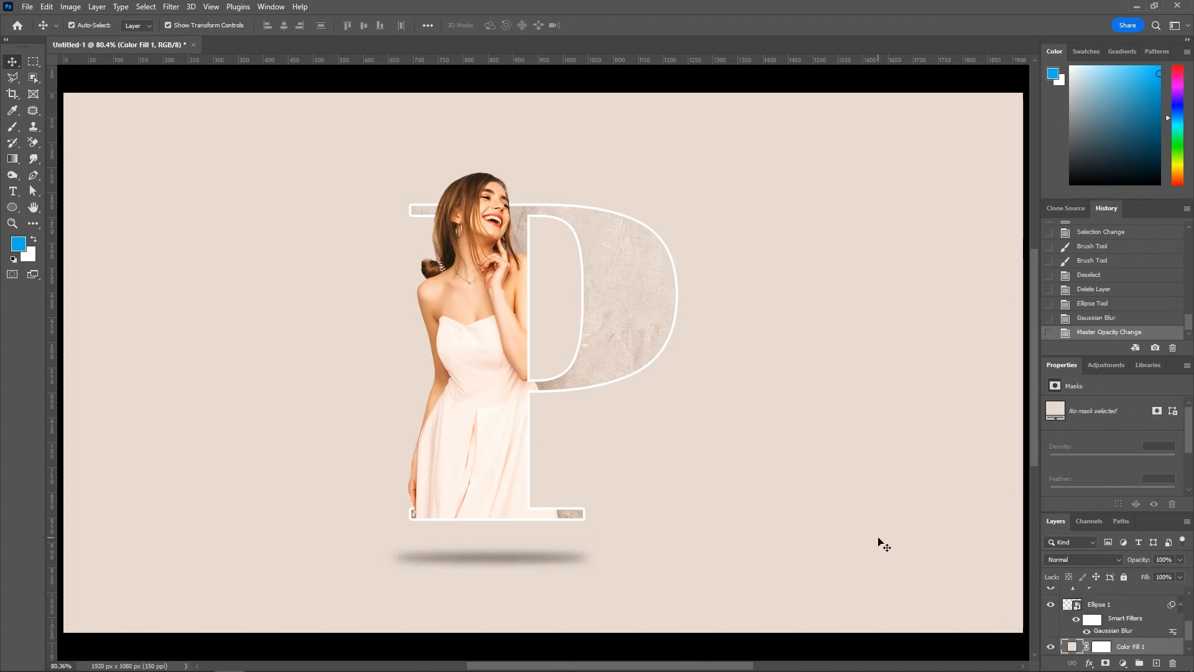
pyautogui.click(551, 564)
pyautogui.press('Down')
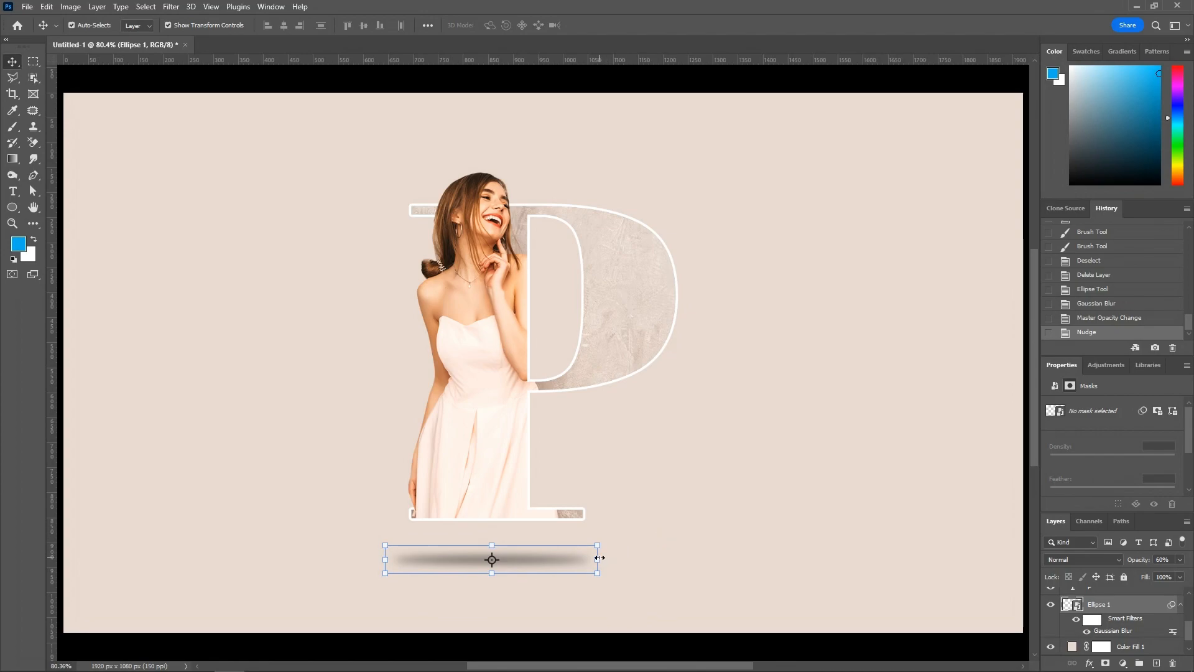
# - Scale the blurred shadow ellipse to about 108.87%, extending it to the right beneath the letter P
pyautogui.click(600, 558)
pyautogui.click(613, 259)
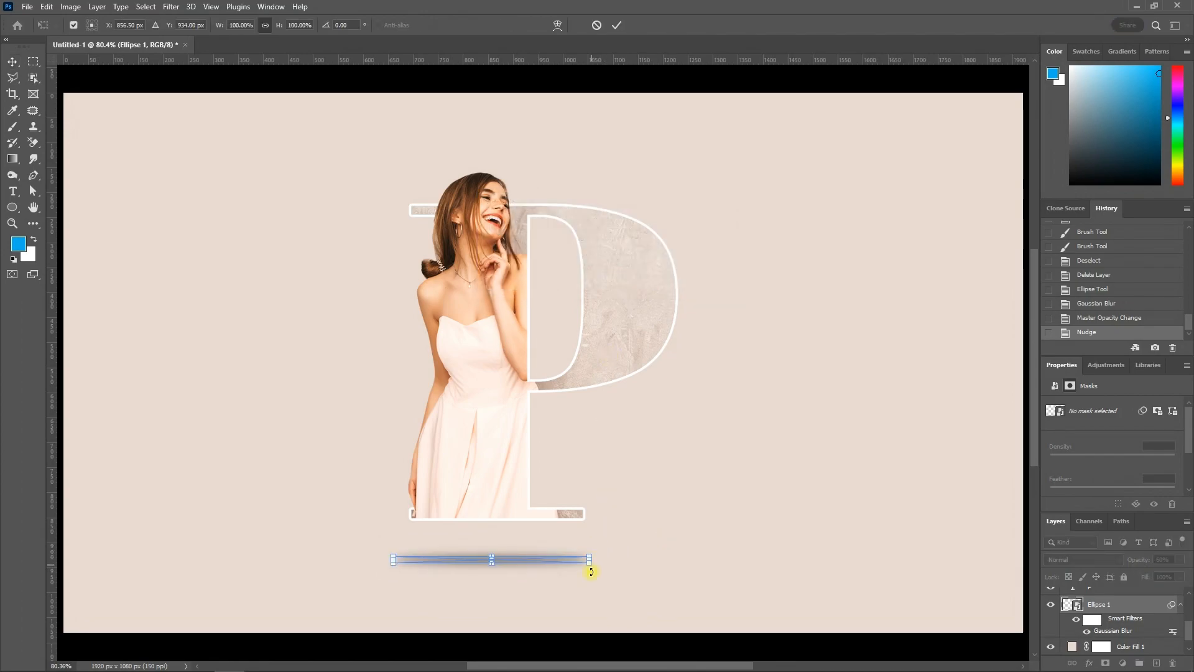
pyautogui.moveTo(591, 561); pyautogui.dragTo(610, 560)
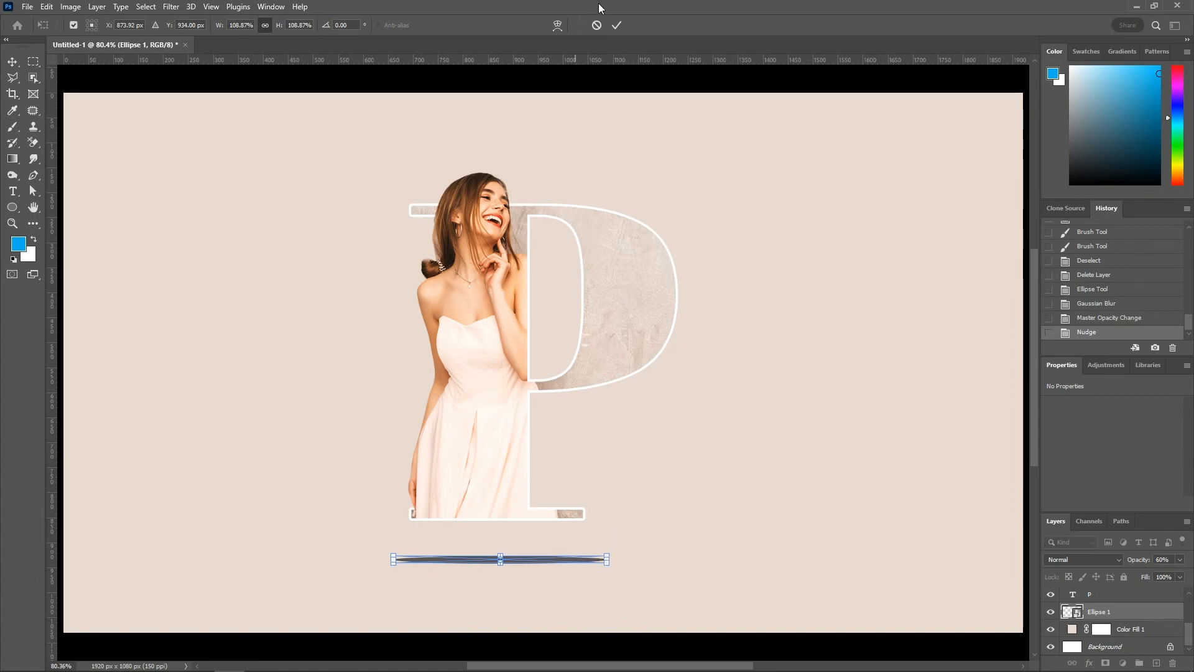
pyautogui.click(616, 24)
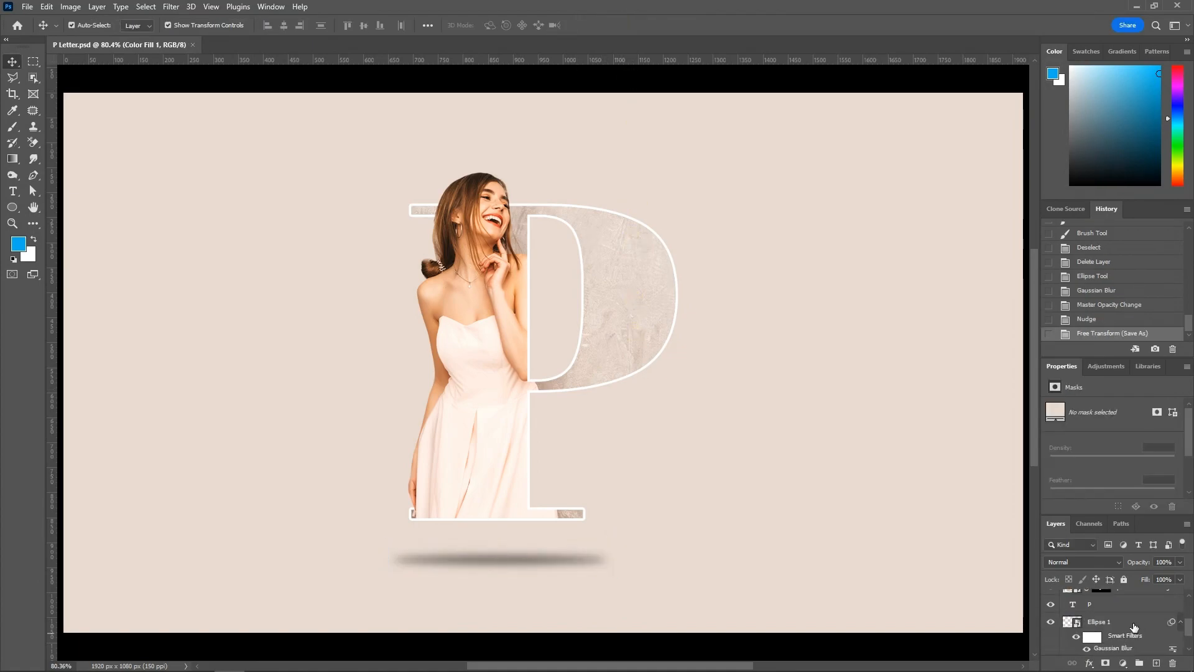
# - Select the Background layer and set up a gradient from a darker beige sampled from the letter's upper texture to white
pyautogui.scroll(-2, 1134, 627)
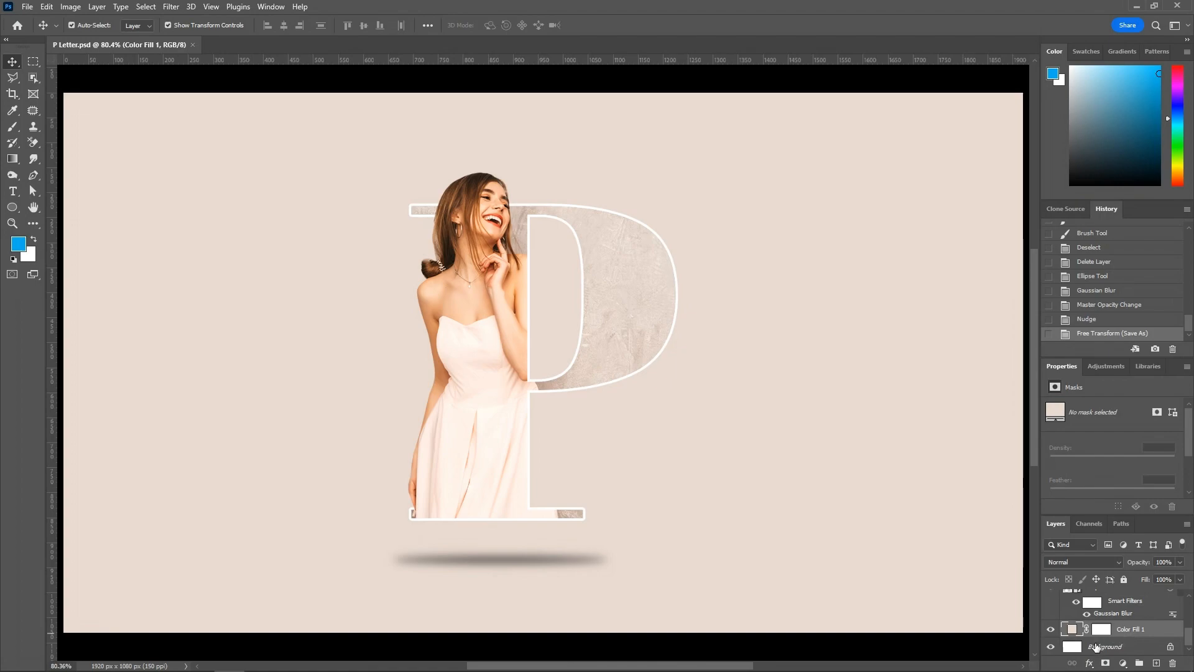
pyautogui.click(1071, 650)
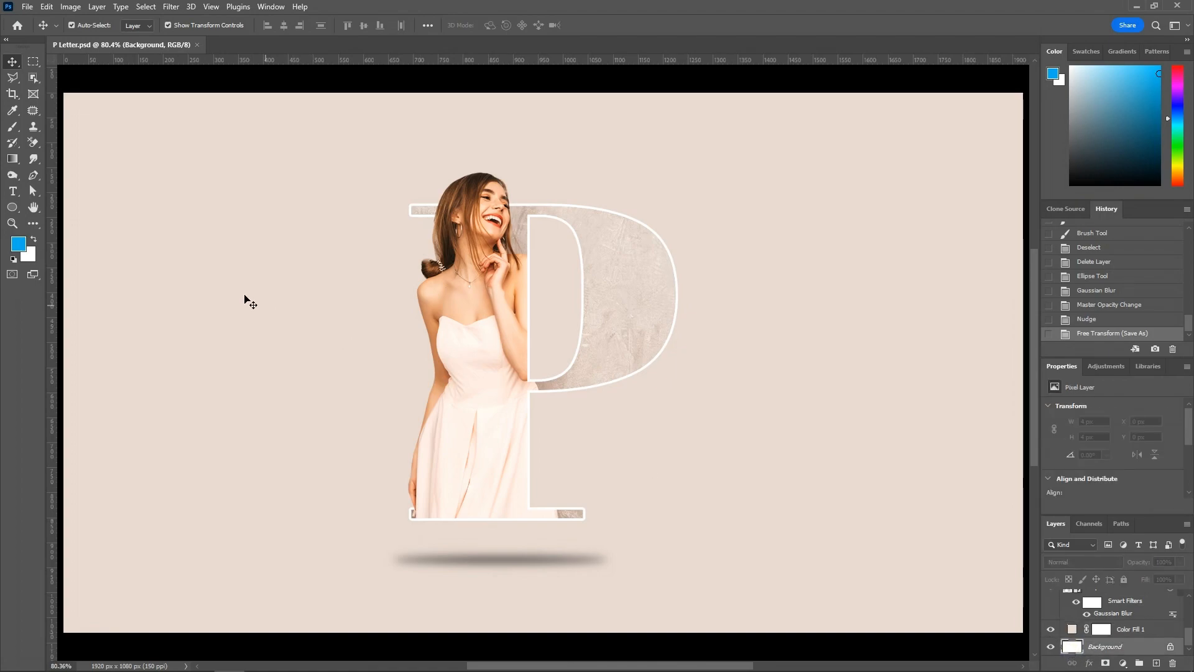
pyautogui.click(13, 159)
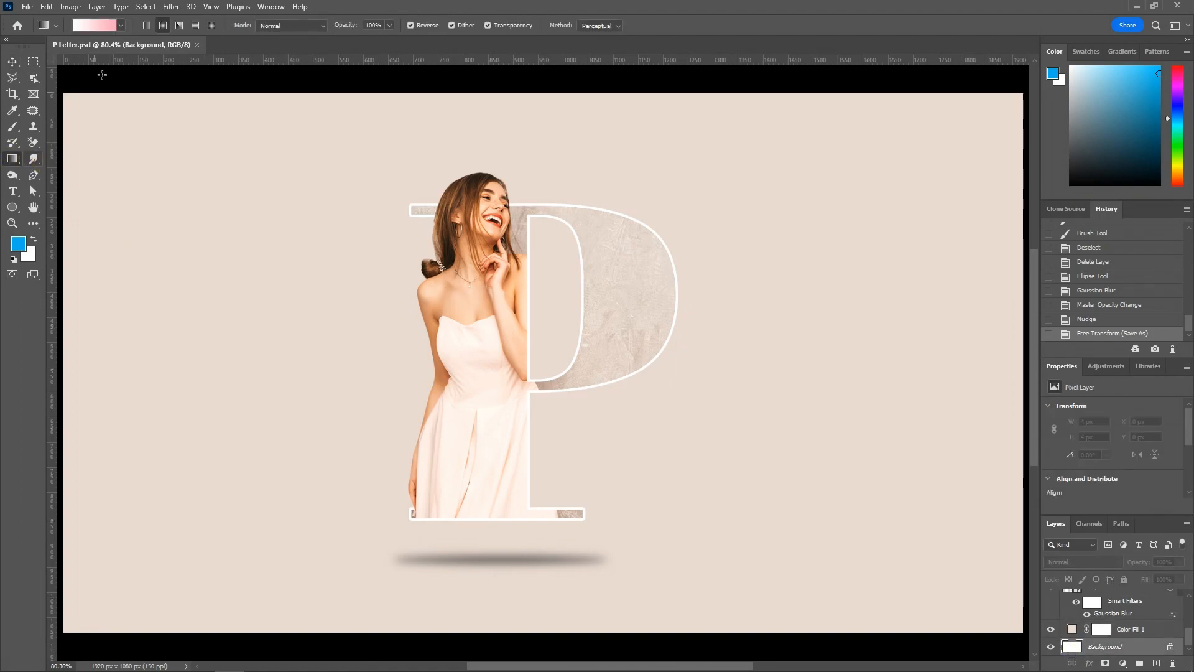
pyautogui.click(93, 25)
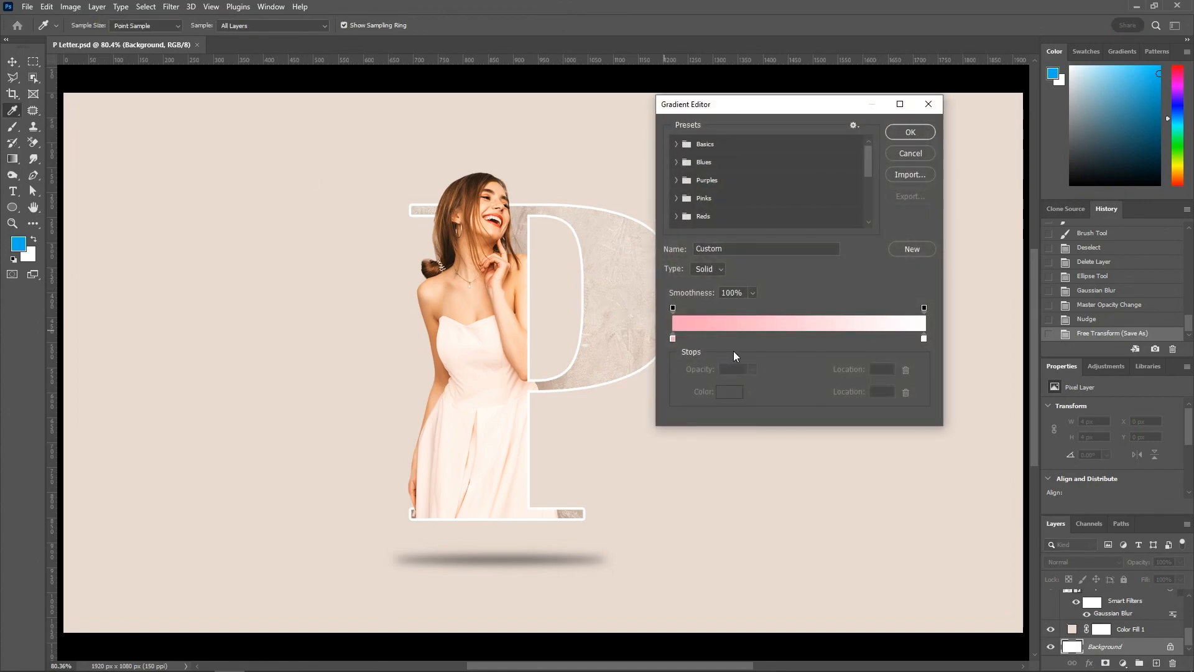
pyautogui.click(673, 338)
pyautogui.click(367, 315)
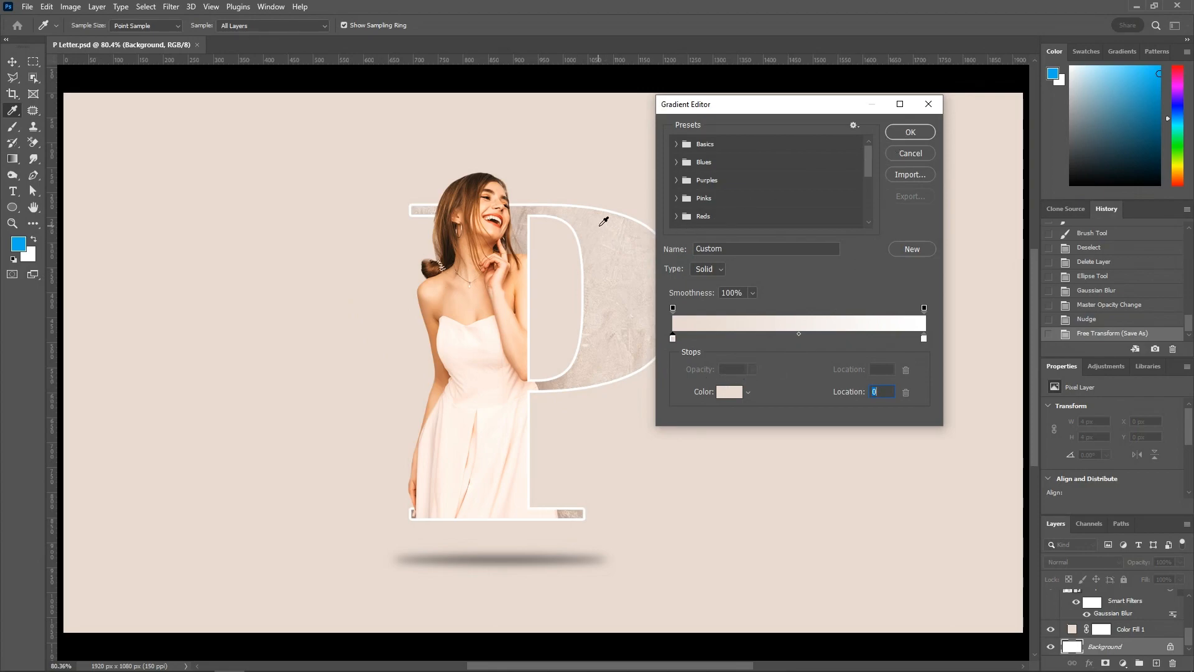
pyautogui.click(529, 207)
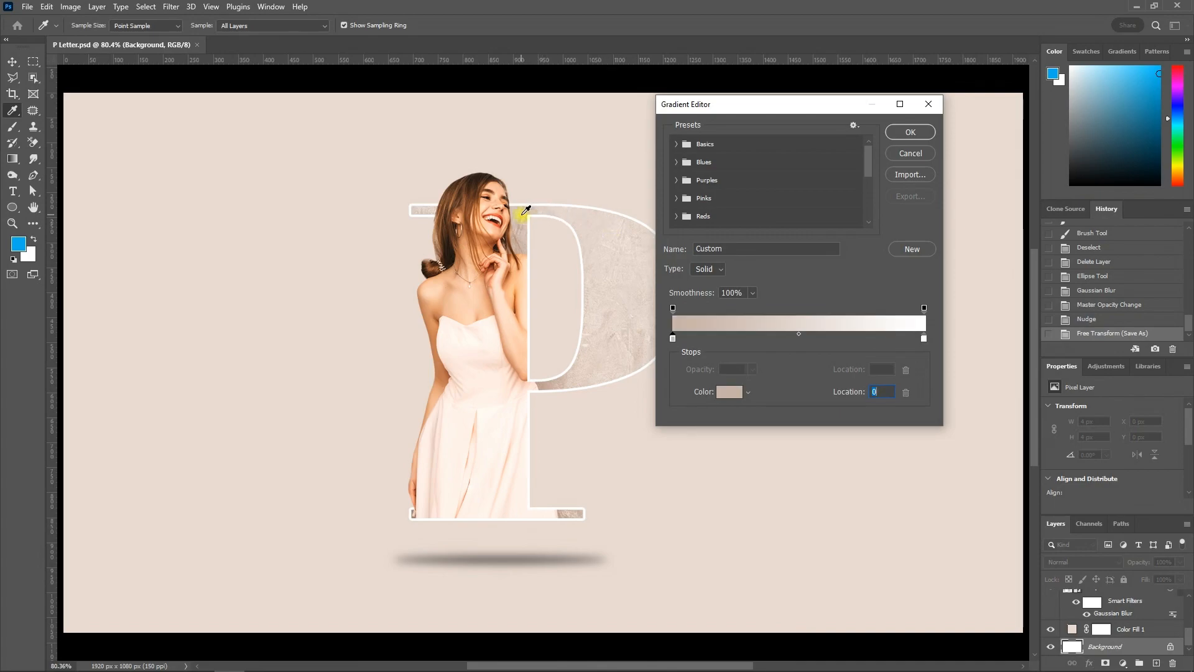
pyautogui.click(893, 145)
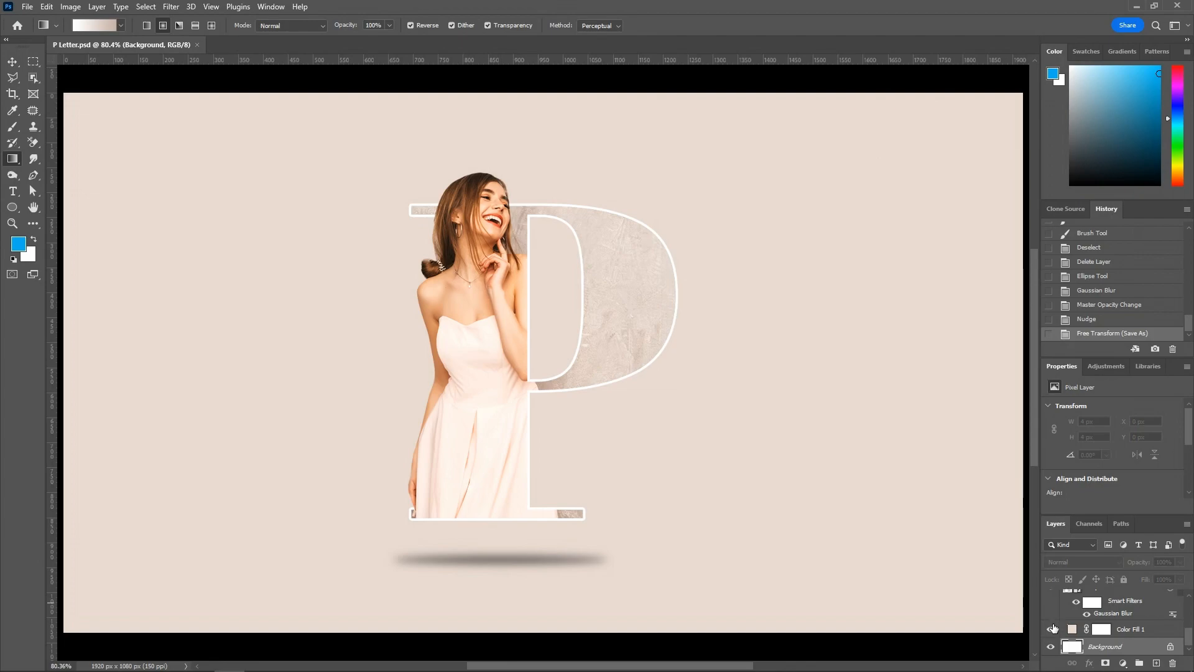
# - Hide the Color Fill 1 layer, draw a radial gradient on the Background from the letter's centre toward the right edge, and deselect the layer
pyautogui.click(1051, 629)
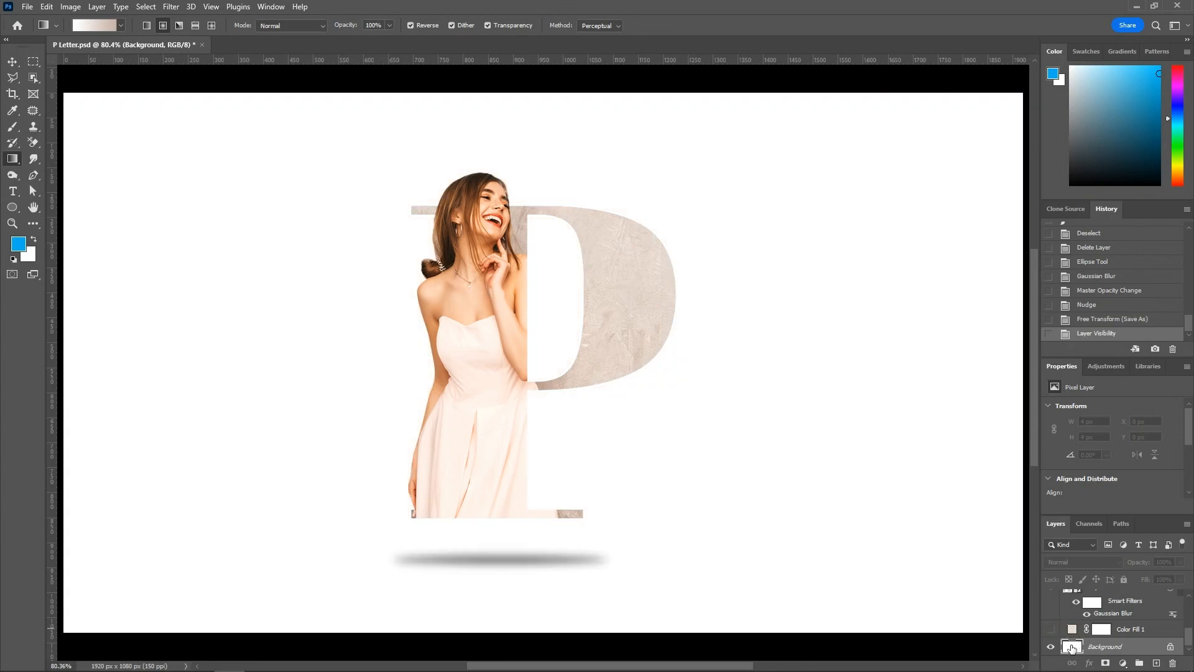
pyautogui.moveTo(524, 356)
pyautogui.mouseDown()
pyautogui.moveTo(757, 368)
pyautogui.moveTo(929, 358)
pyautogui.mouseUp()
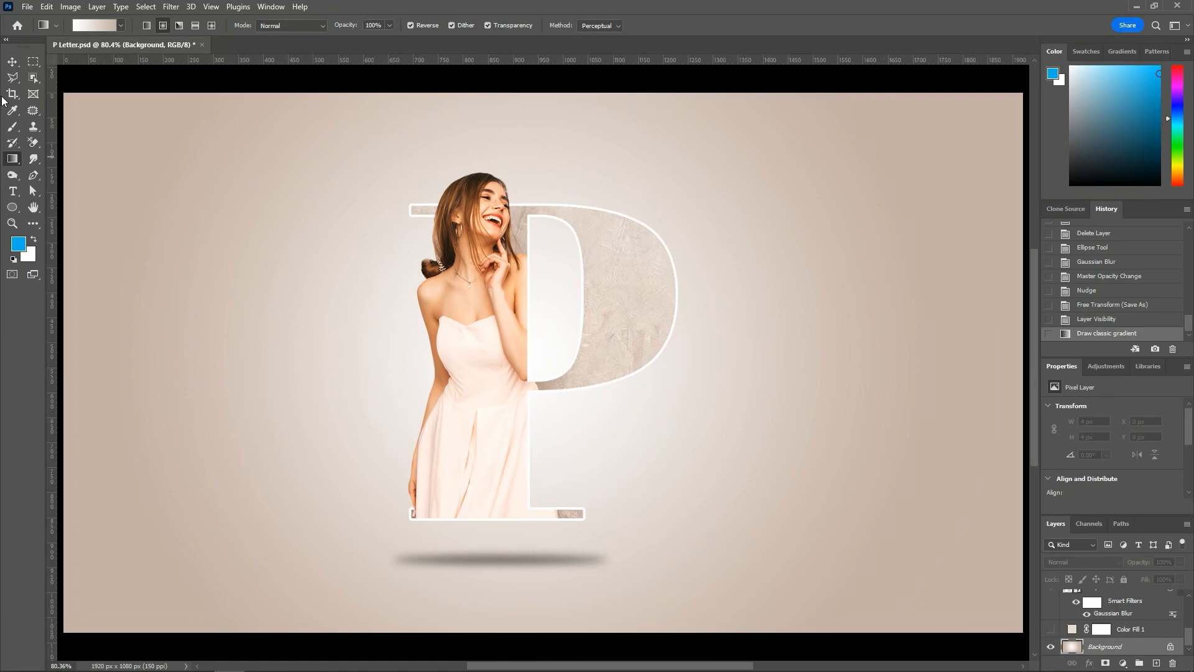
pyautogui.click(12, 61)
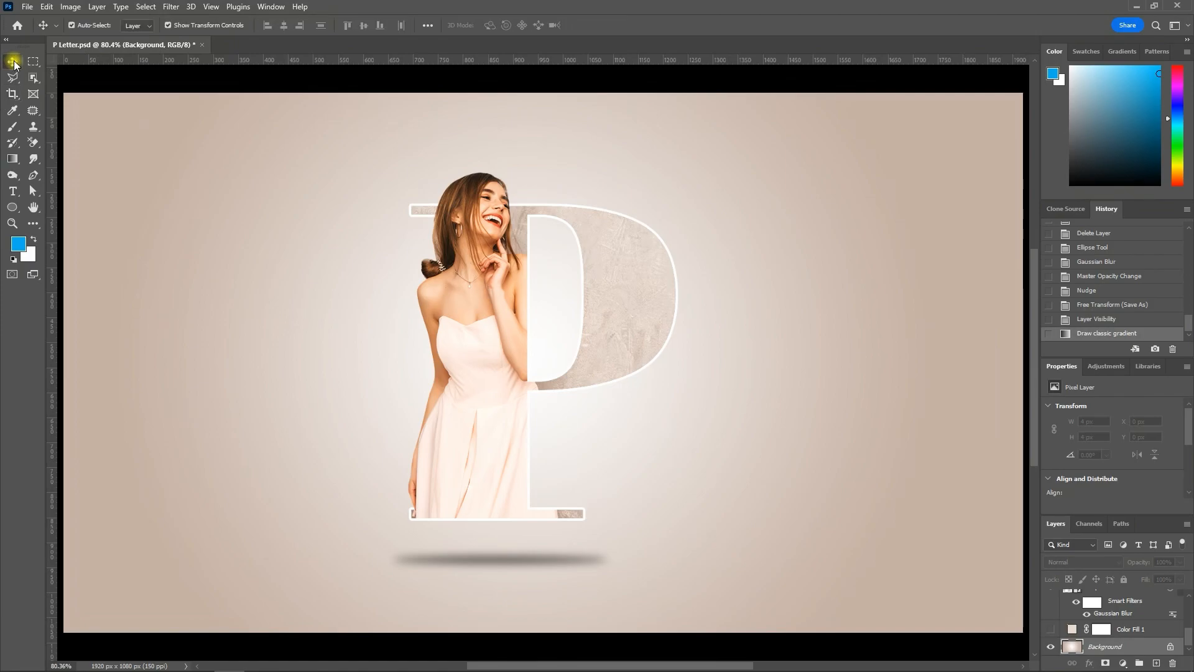
pyautogui.click(836, 335)
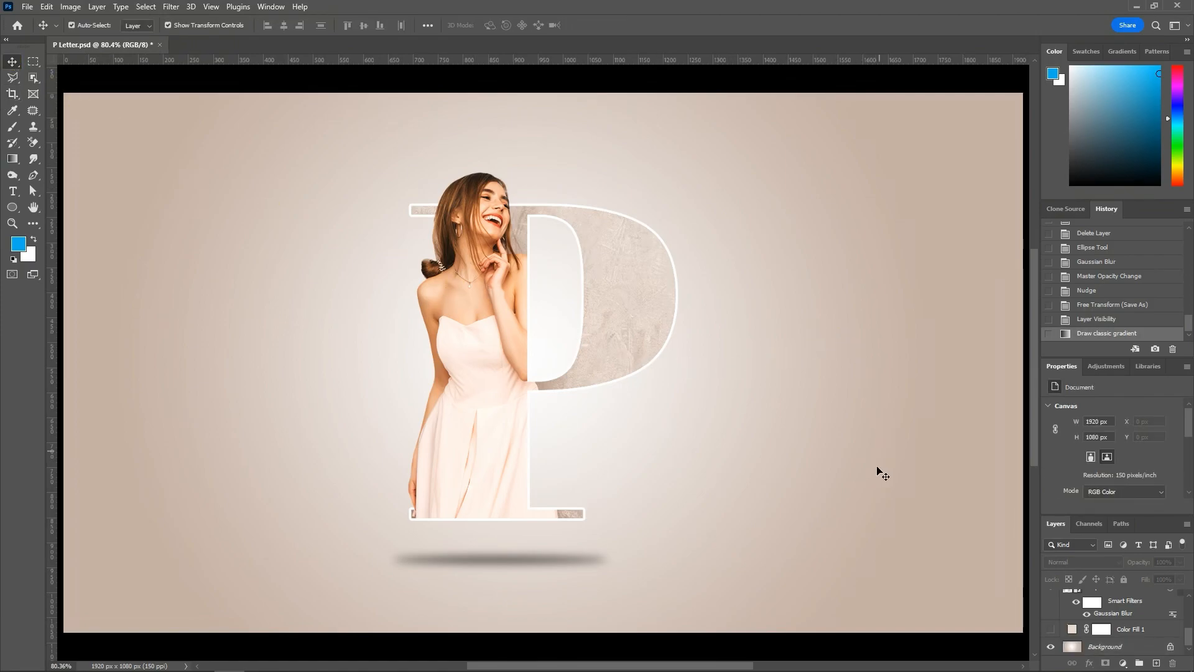